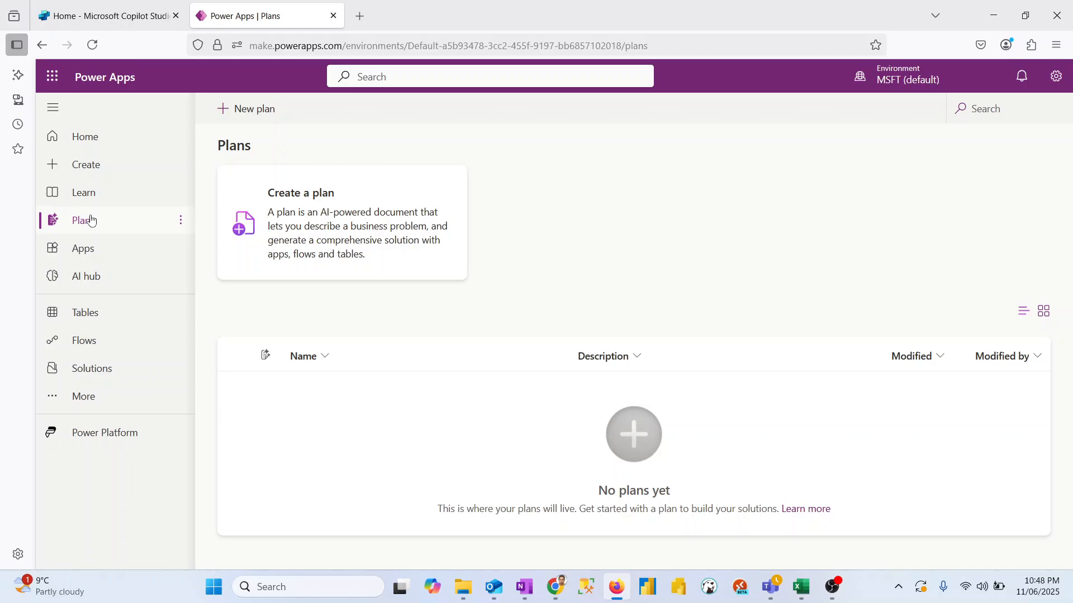
- Generate a new plan for a leave management system where employees submit leaves and a manager approves or rejects them via an approval process
left_click(250, 107)
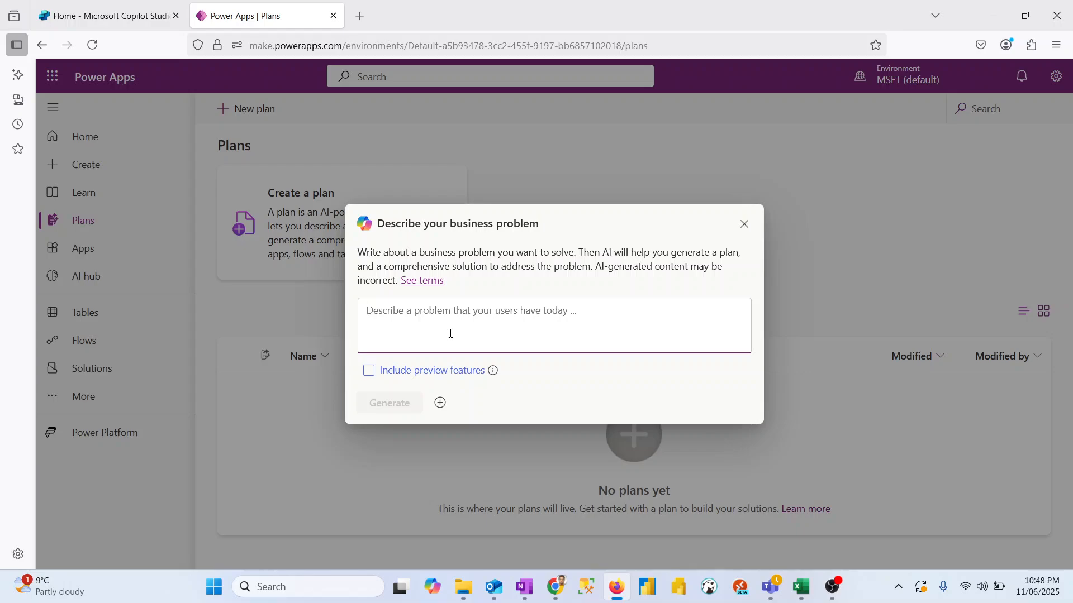
type("I want to")
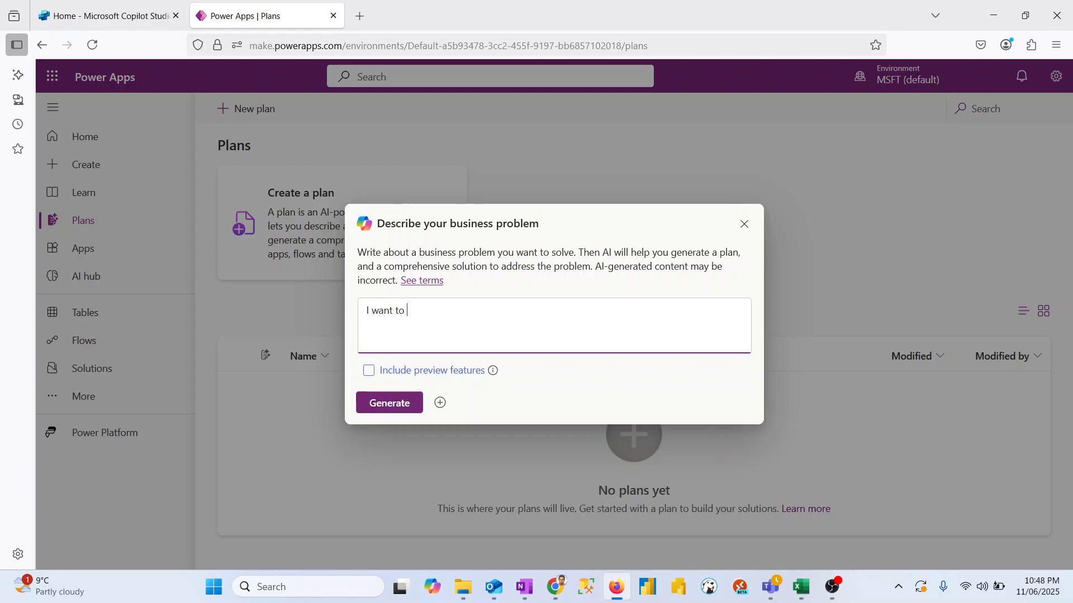
type(" build a leave manageme")
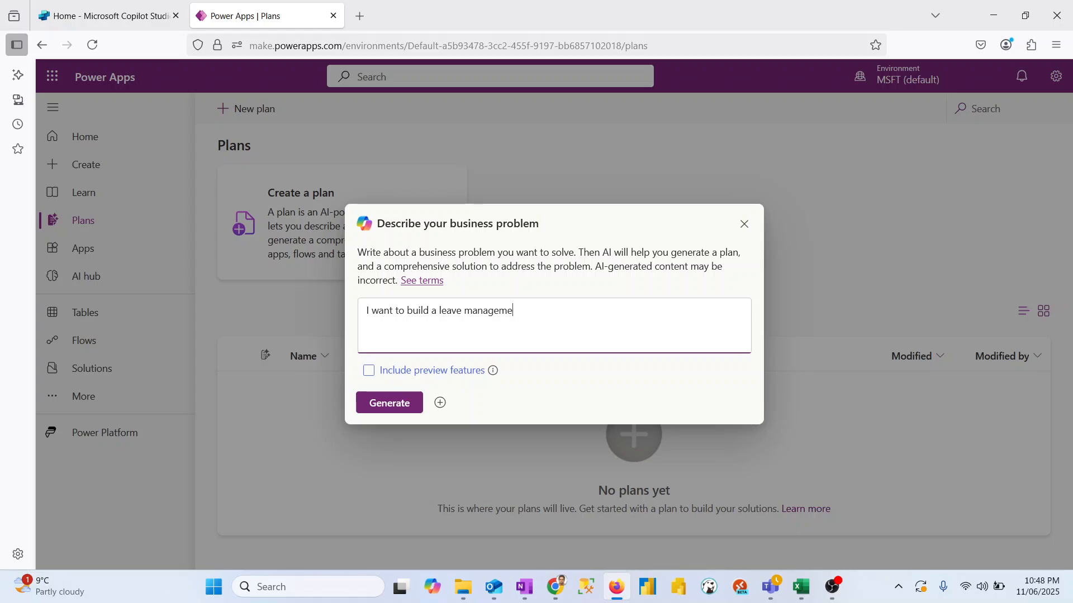
type("nt system where empl")
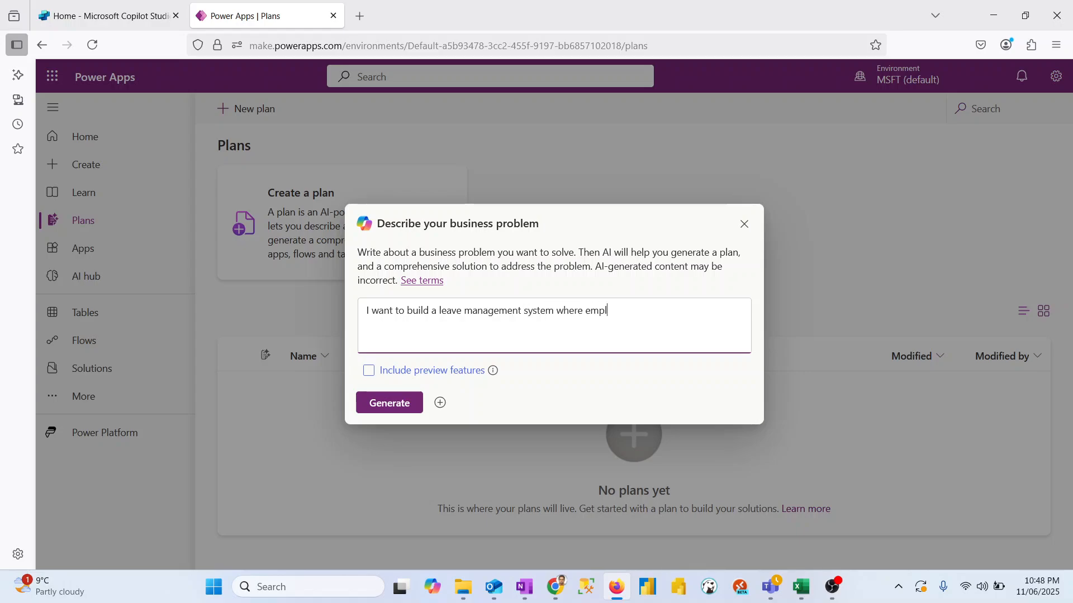
type("oyee can submit thi")
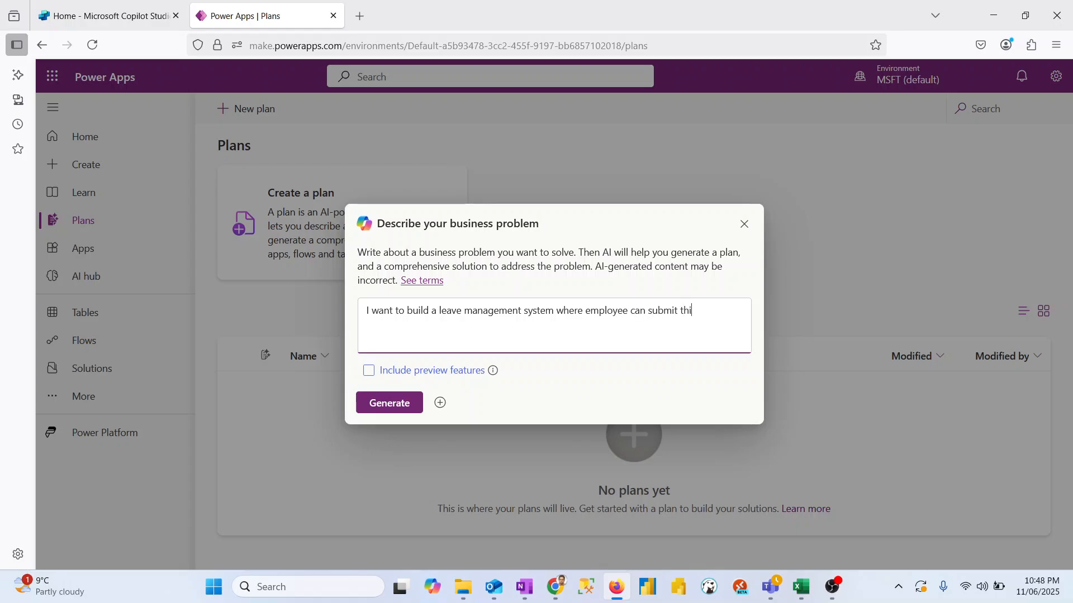
type("er leaves and the")
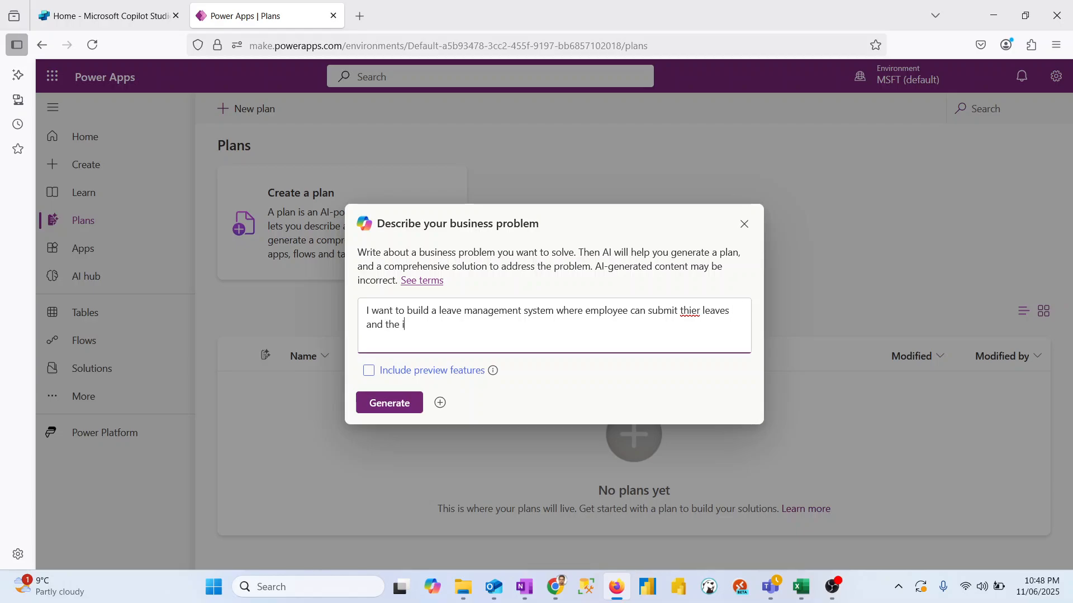
type("n it will go to a manger for")
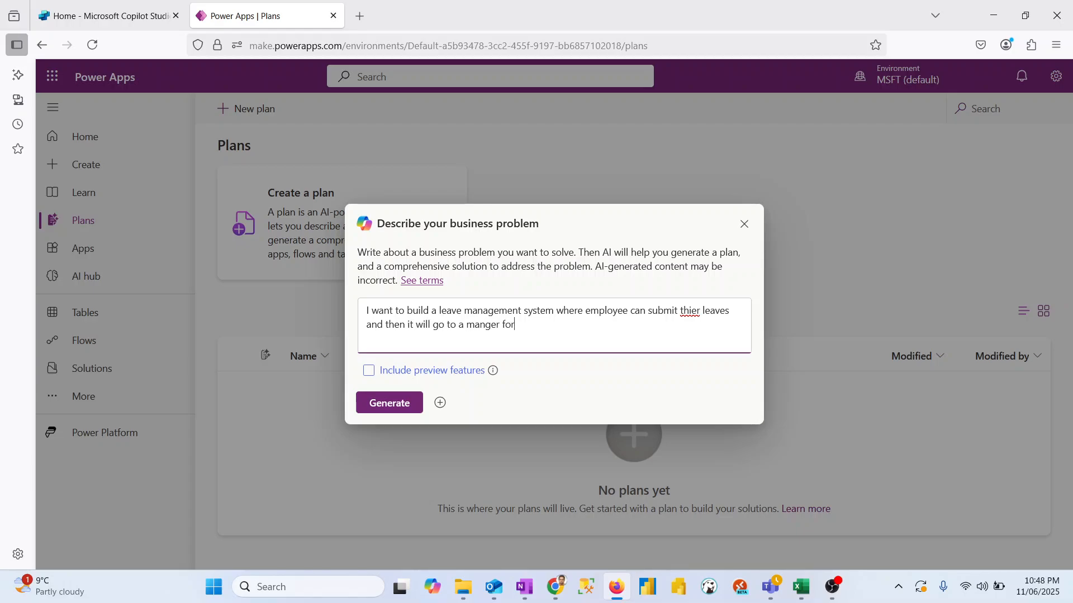
type(" an approval via an approval proces")
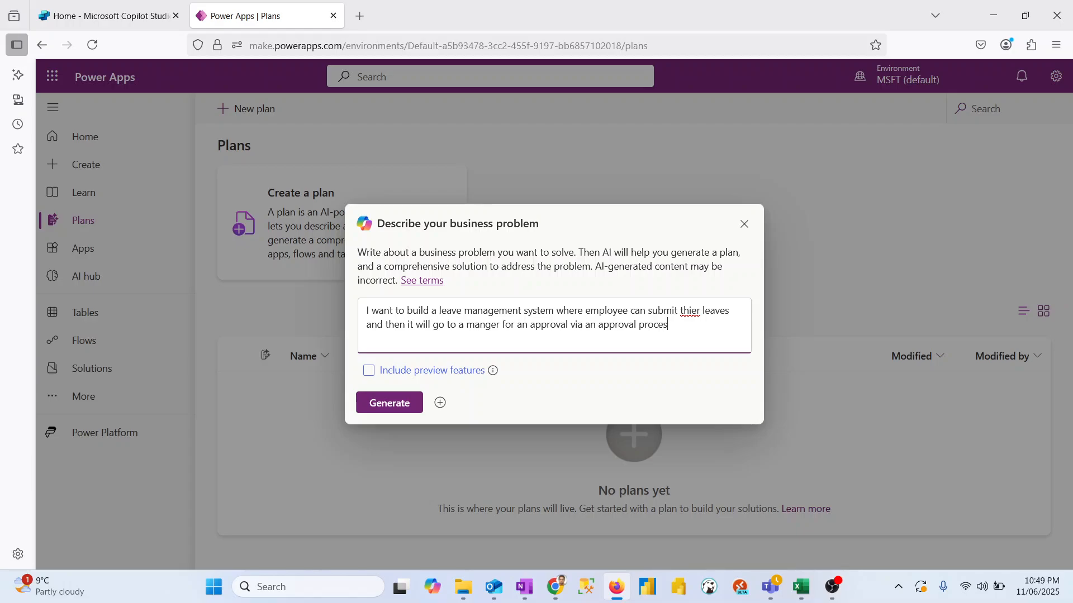
type("s and then he can grn")
key("BackSpace")
key("BackSpace")
type("approve a")
type("r ")
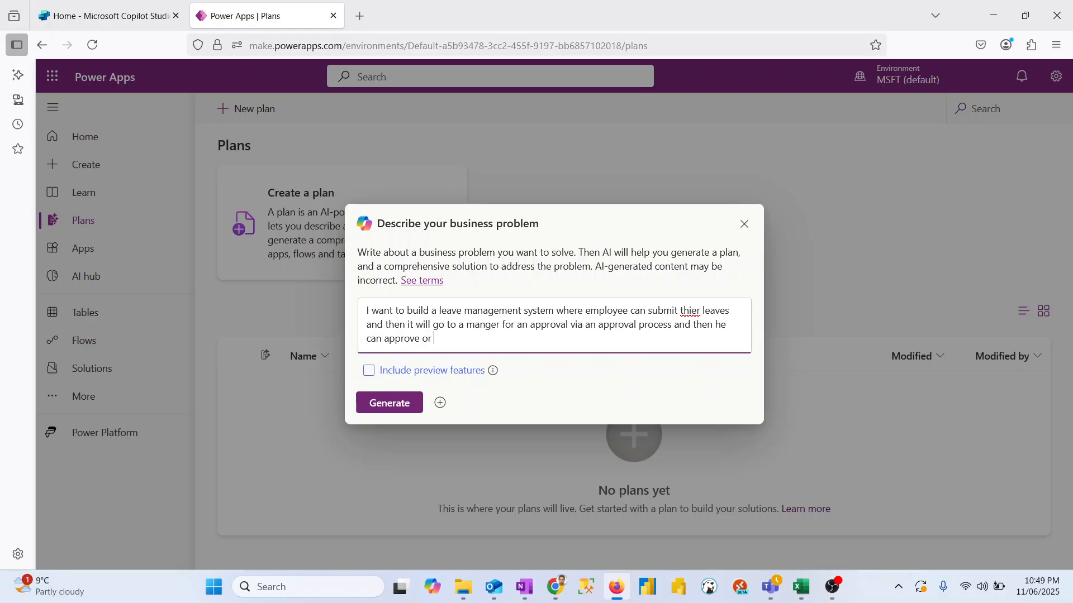
type("reject the leaves")
left_click(391, 403)
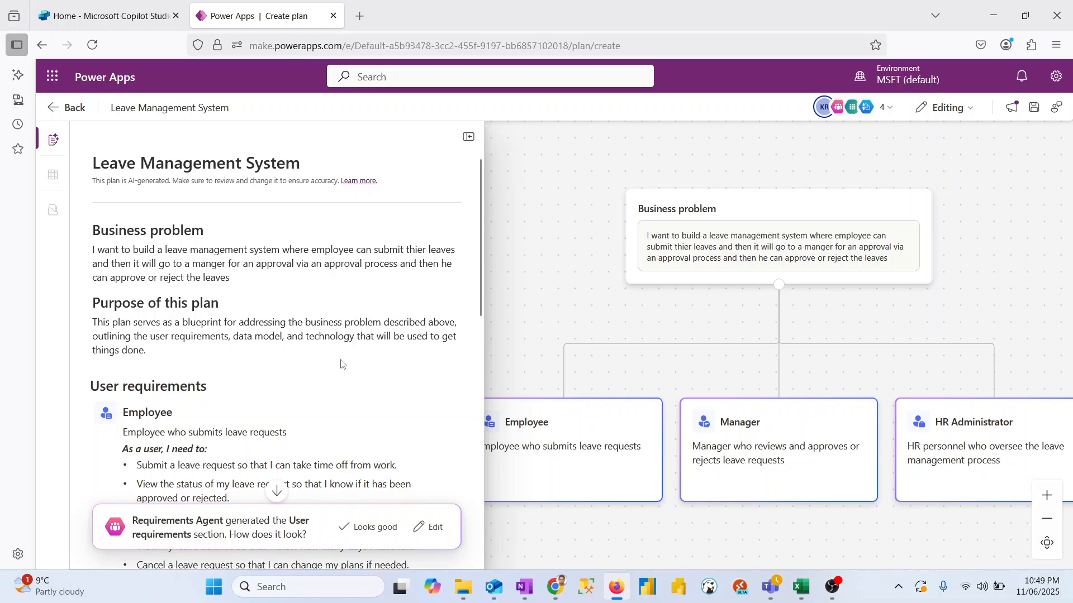
- Review the generated user requirements and the plan's agent descriptions, and accept the User requirements section
left_click_drag(481, 278, 491, 357)
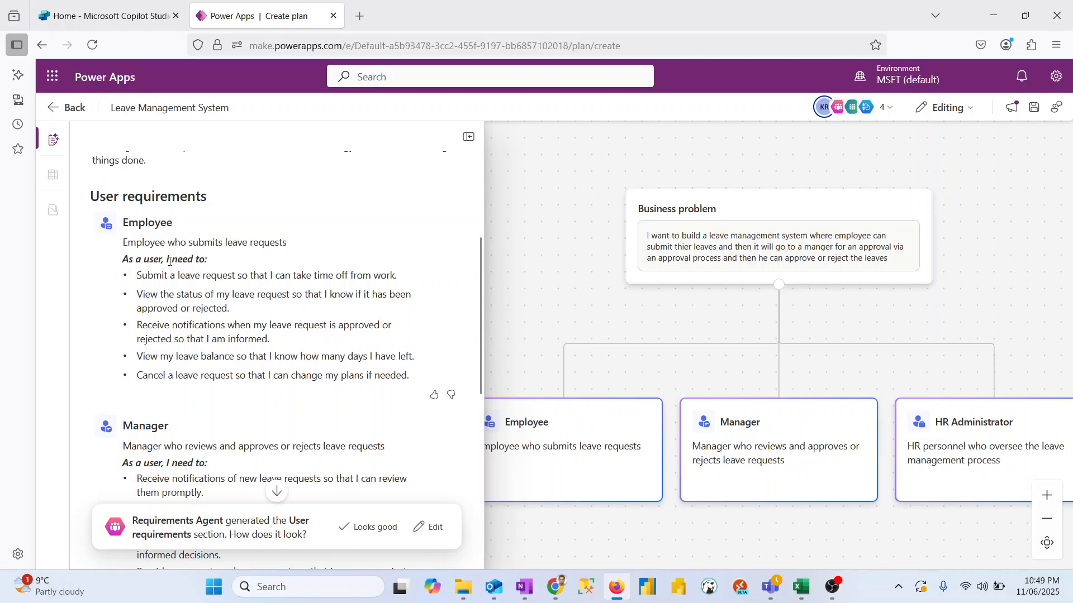
left_click(889, 106)
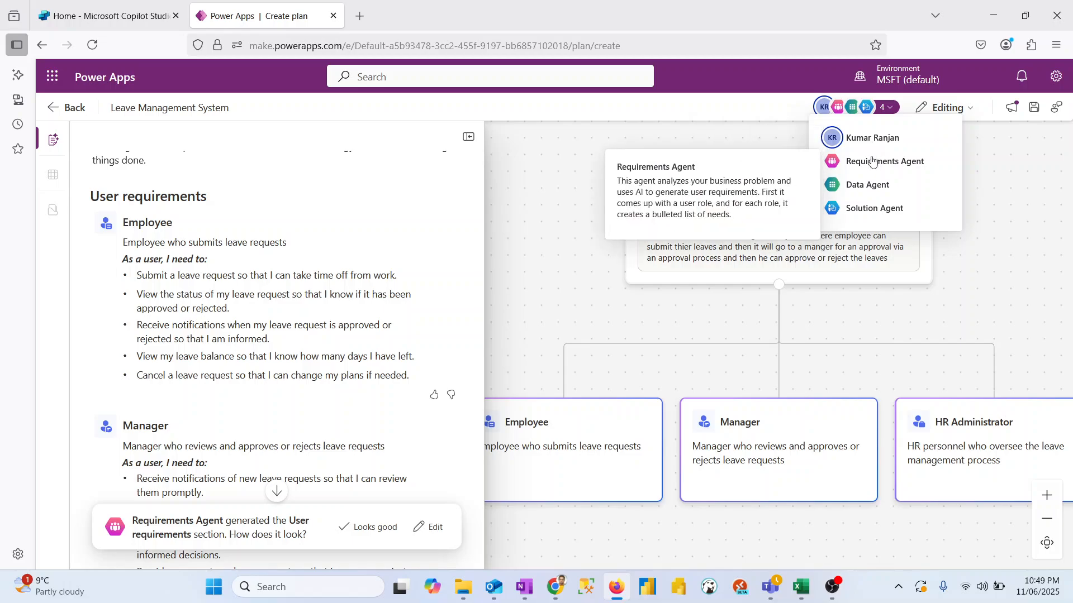
mouse_move(877, 208)
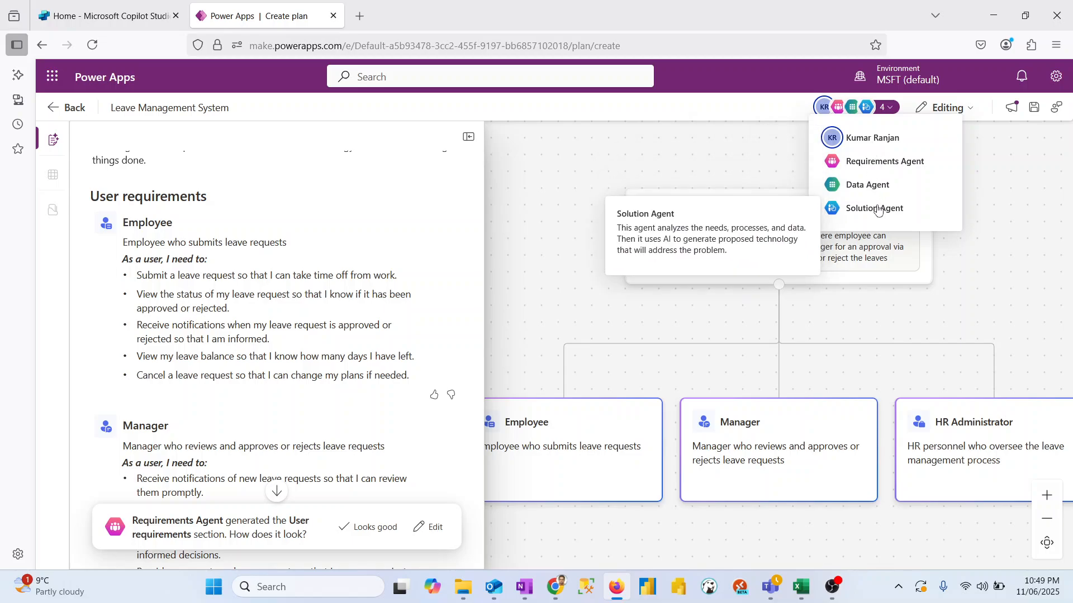
mouse_move(881, 165)
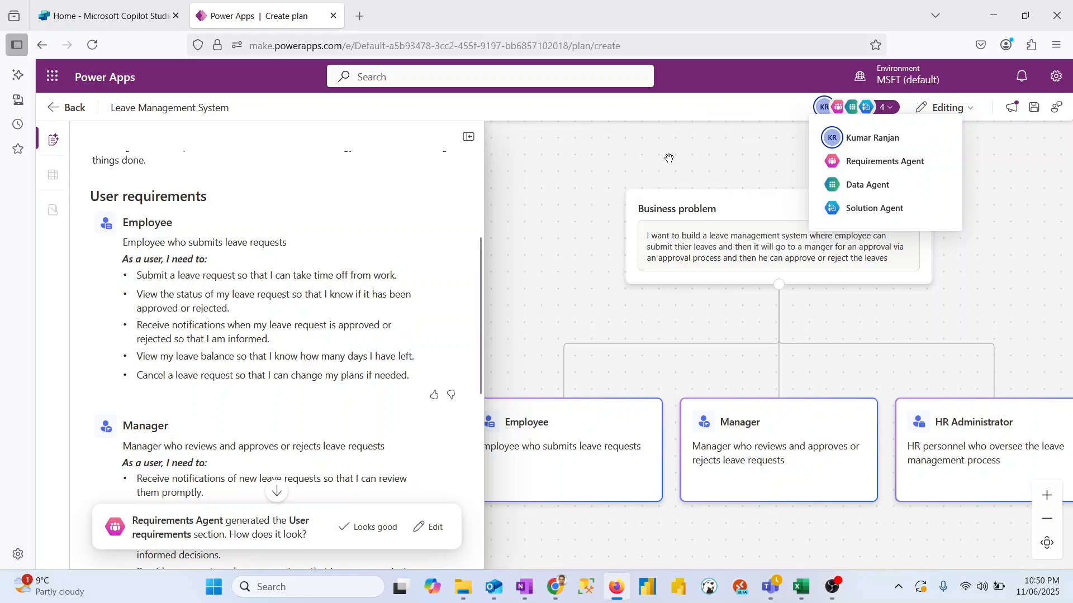
mouse_move(871, 186)
left_click_drag(478, 314, 453, 278)
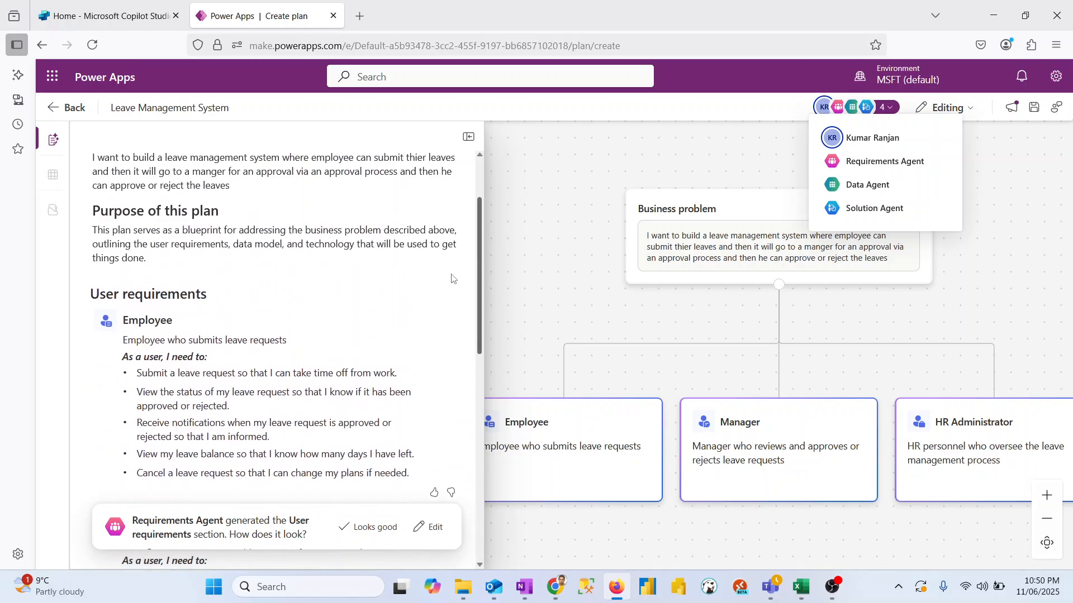
scroll(453, 278, "down", 10)
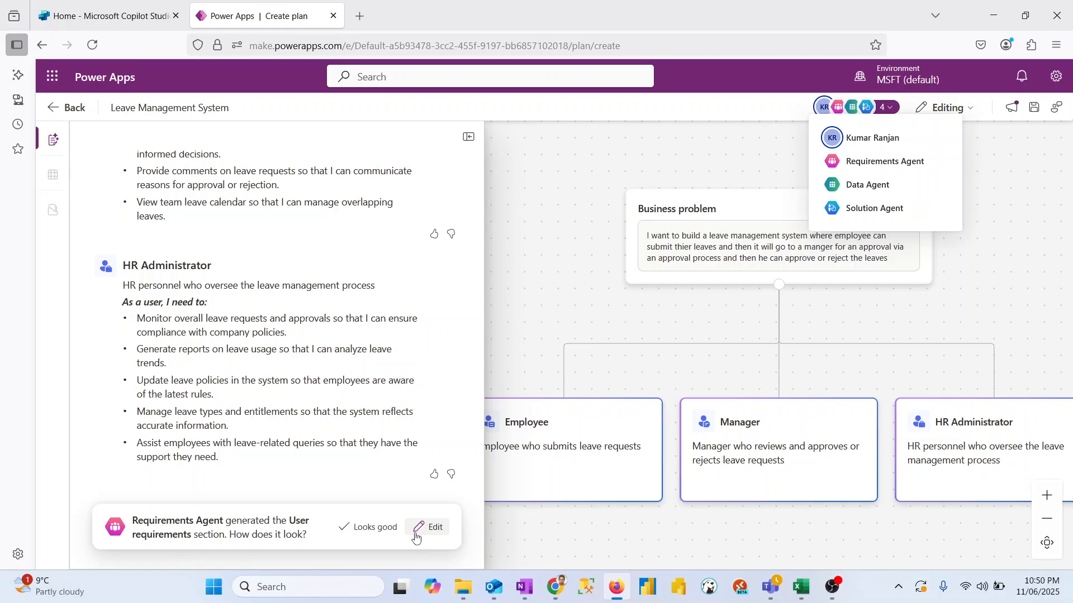
left_click(378, 536)
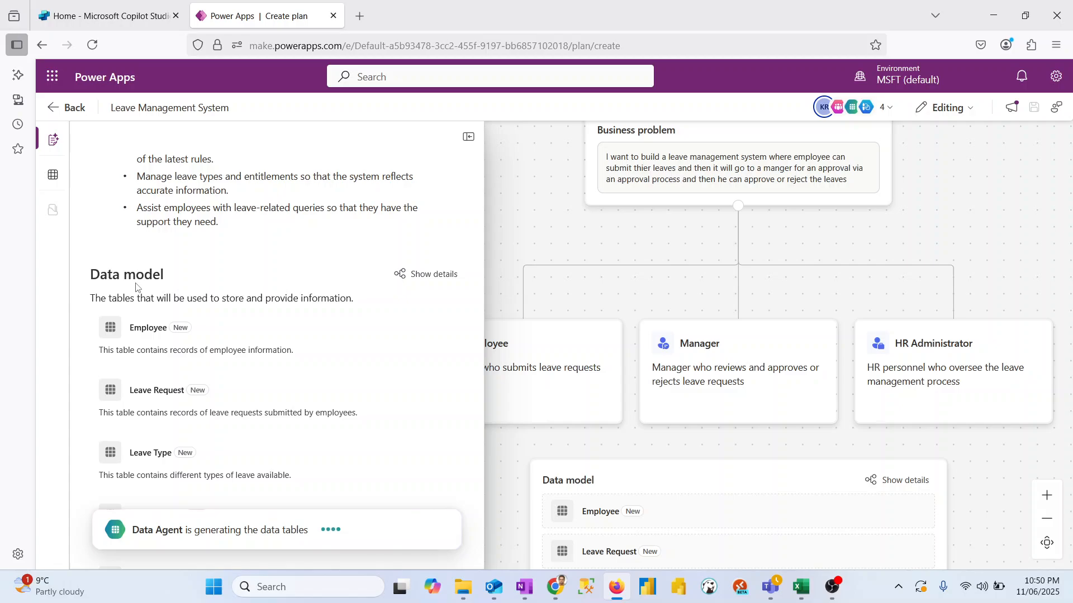
- Open the data model's details and remove the Approval Process and Leave Balance tables
left_click(882, 109)
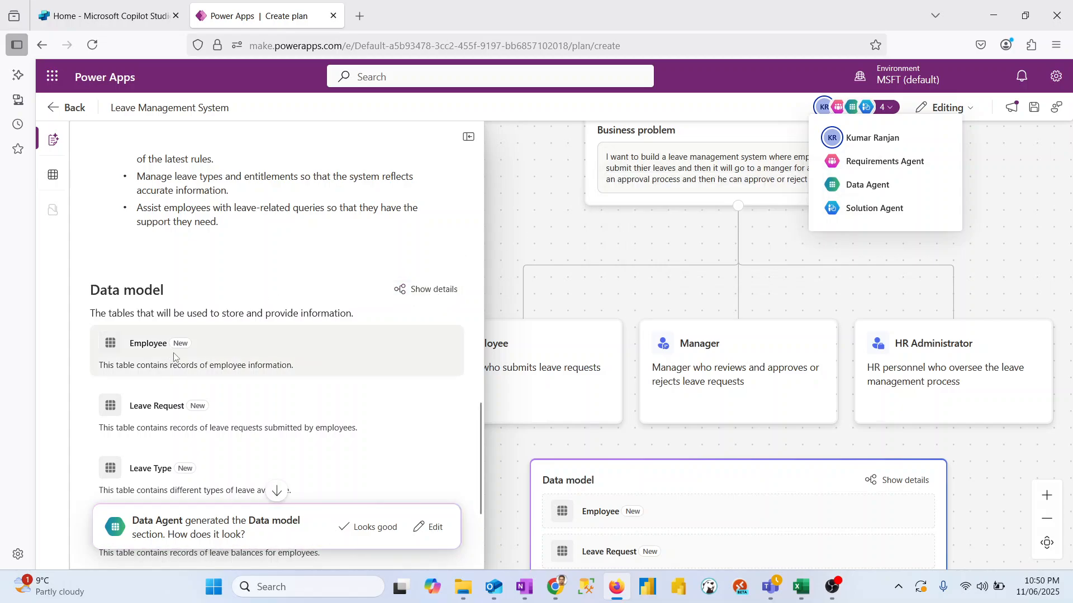
left_click(439, 298)
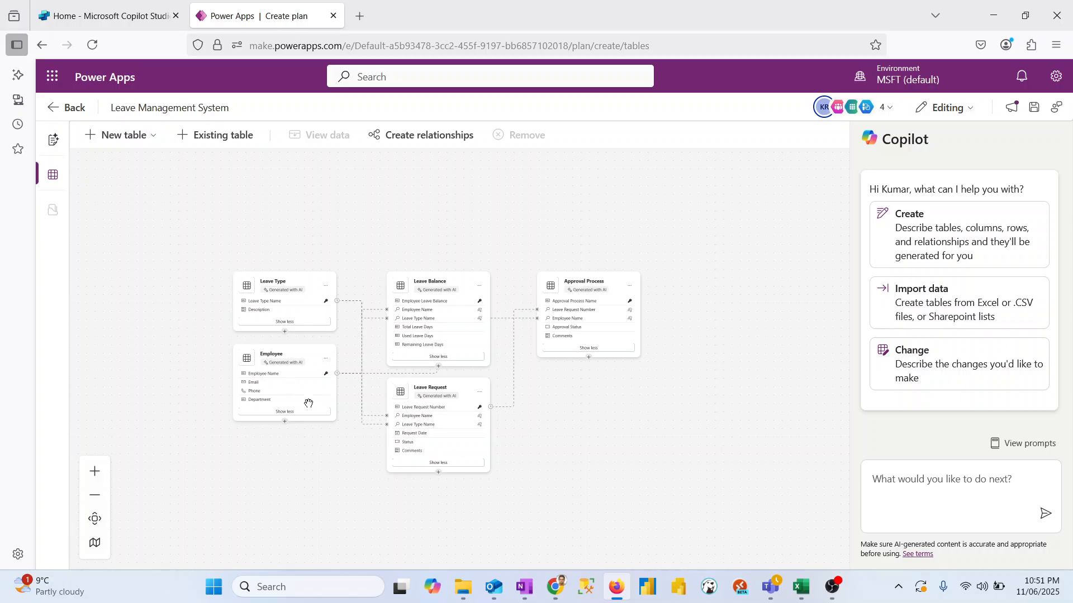
left_click(570, 290)
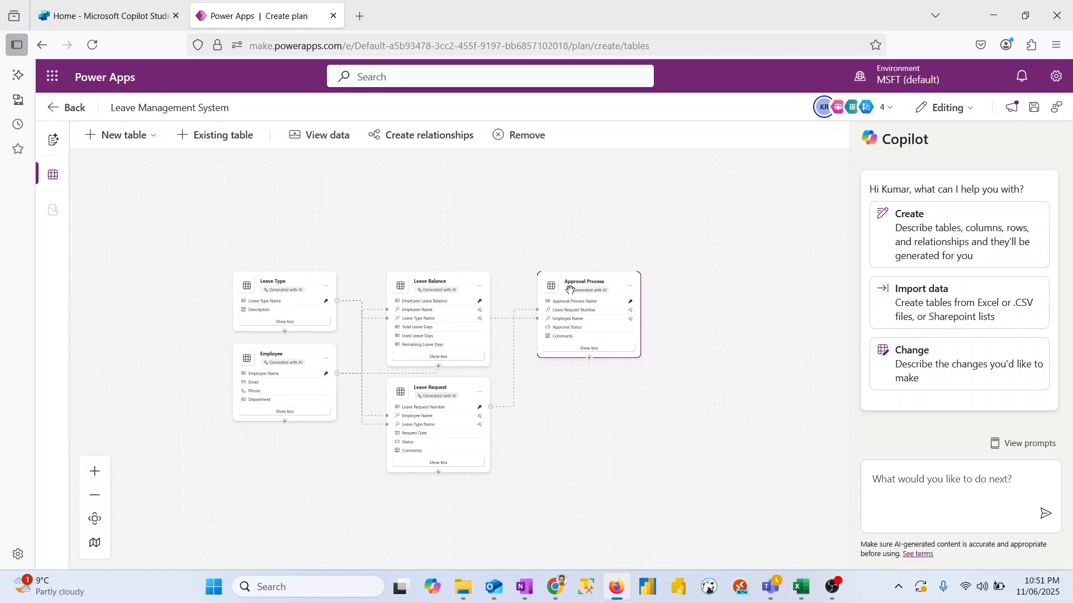
left_click(512, 129)
left_click(600, 352)
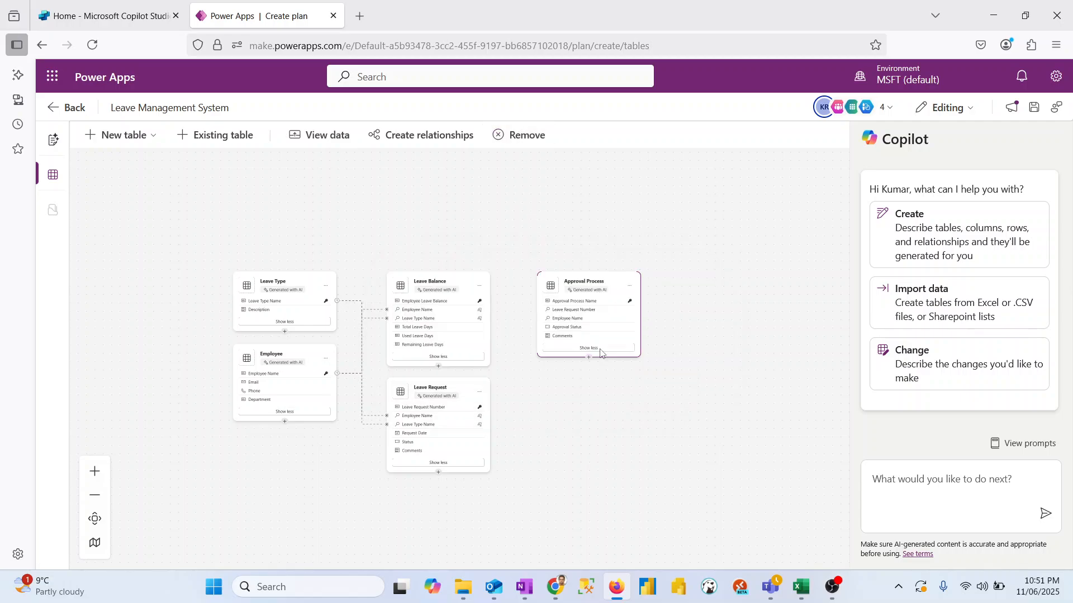
left_click(433, 285)
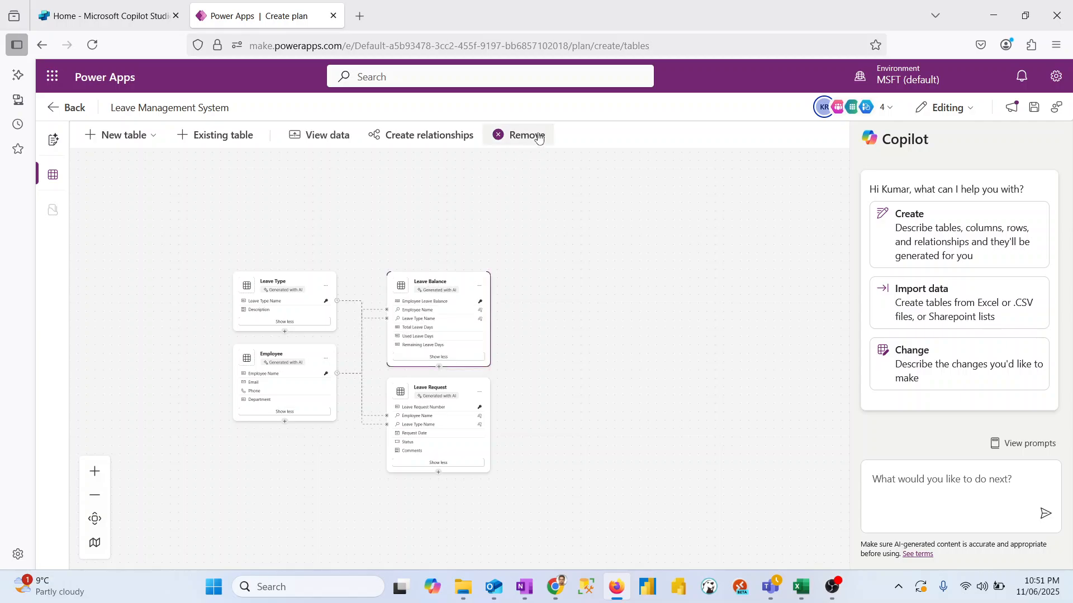
left_click(539, 137)
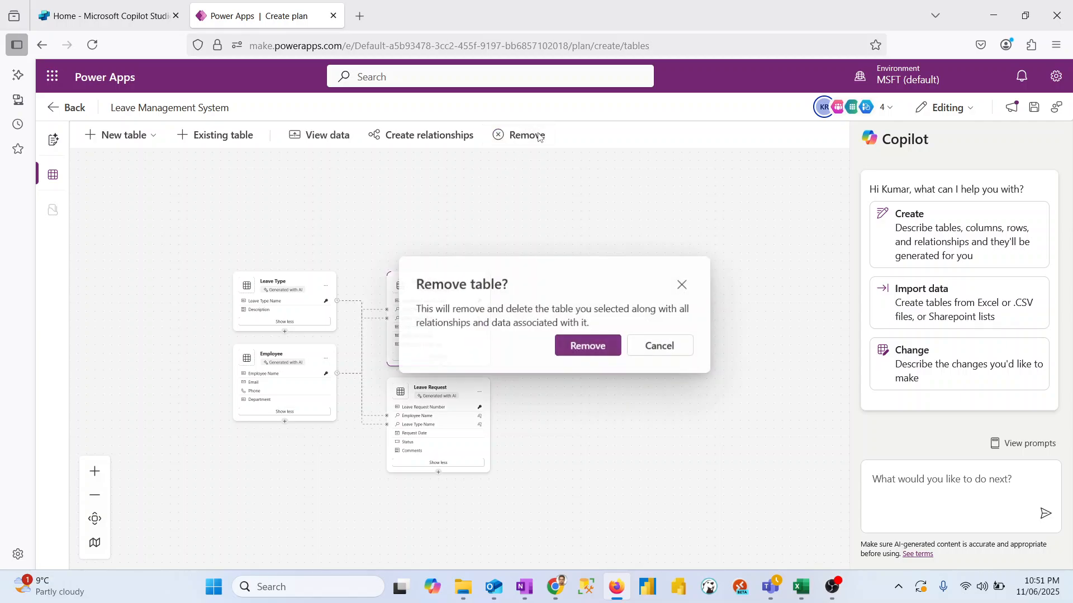
left_click(601, 347)
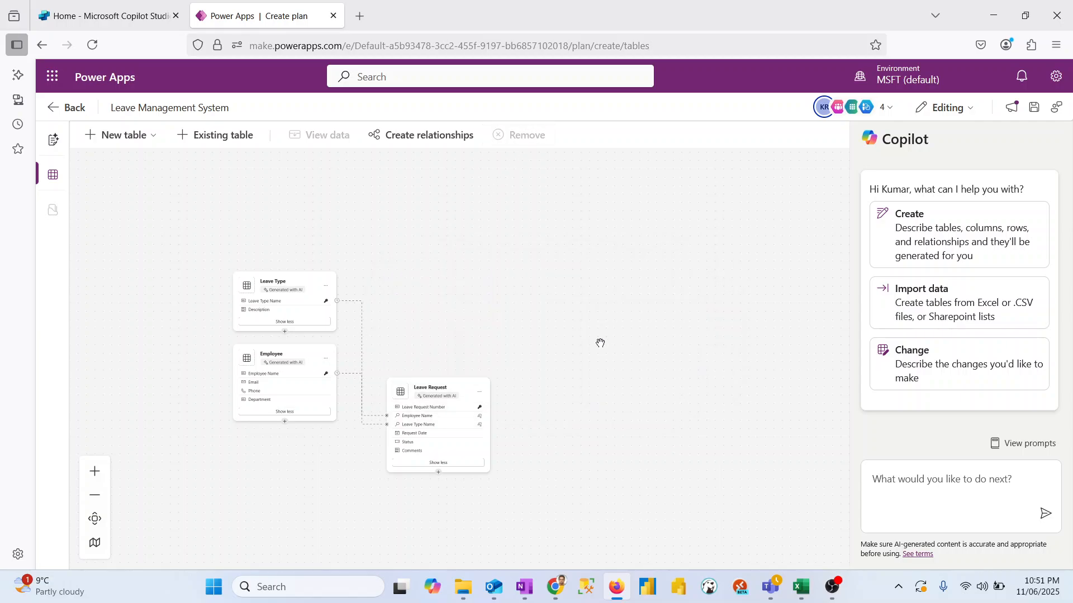
- Add the existing User table (systemuser) to the data model, finding it among all tables with the search term "user"
left_click(239, 144)
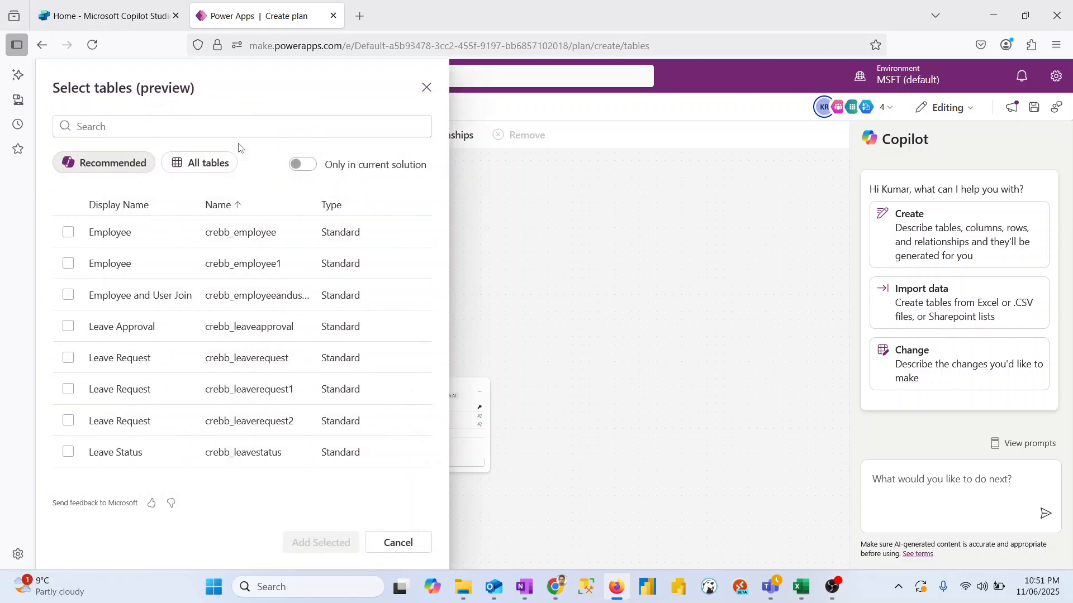
left_click(215, 163)
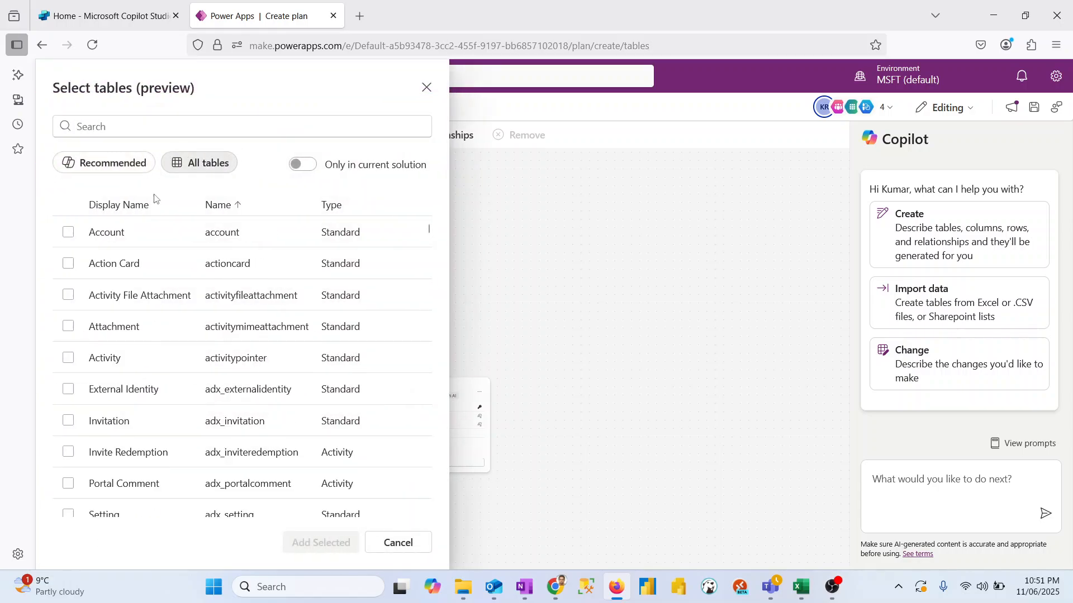
left_click(162, 129)
type("user")
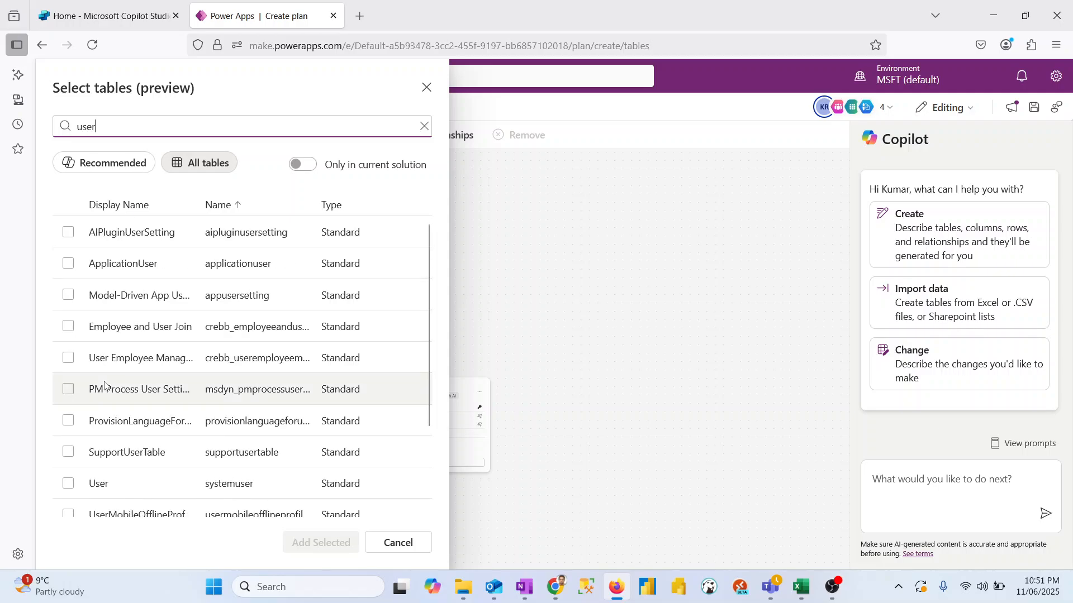
left_click(68, 484)
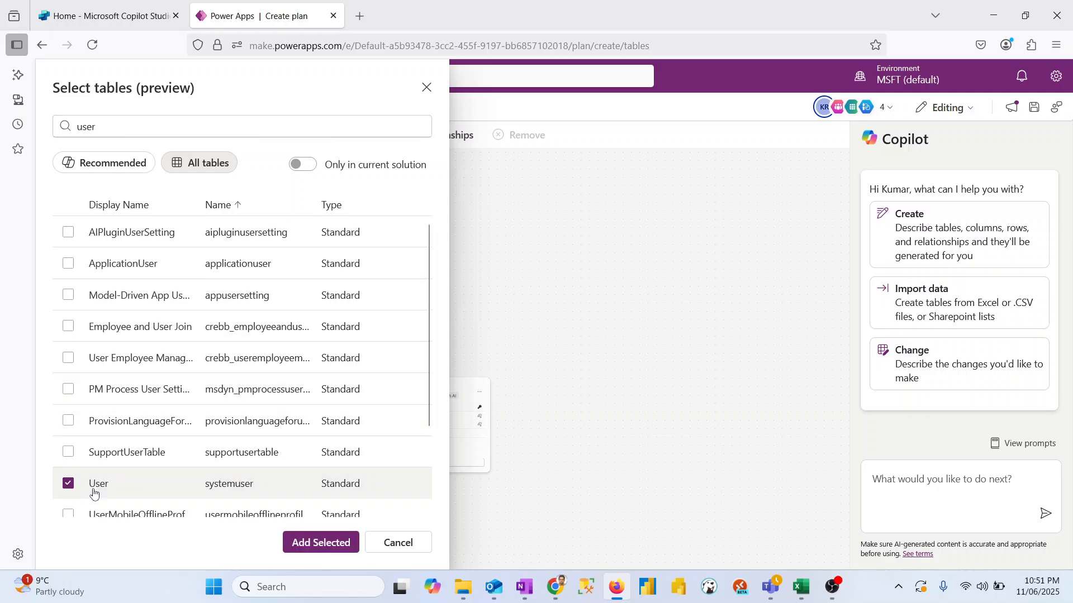
left_click(336, 544)
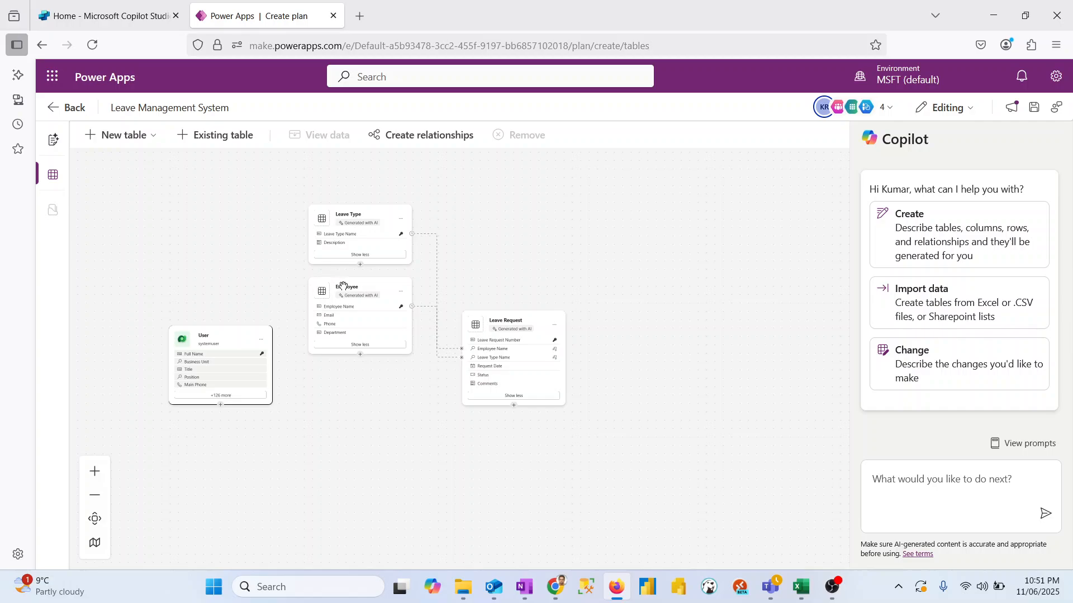
- Ask Copilot to "pls join the user table to emp table using a lookup column"
left_click(933, 481)
type("pl")
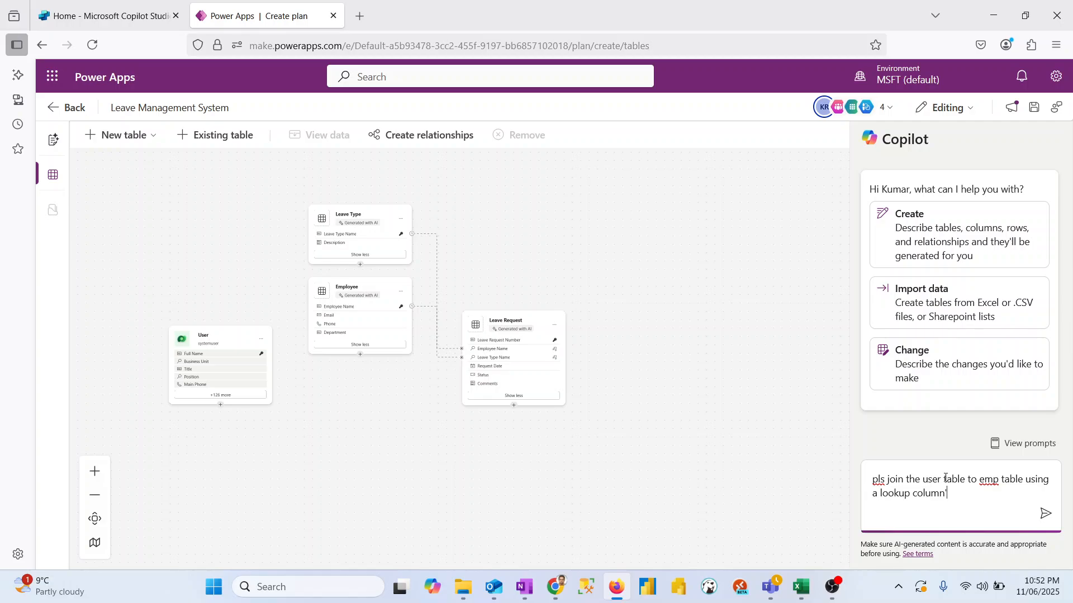
left_click(1044, 523)
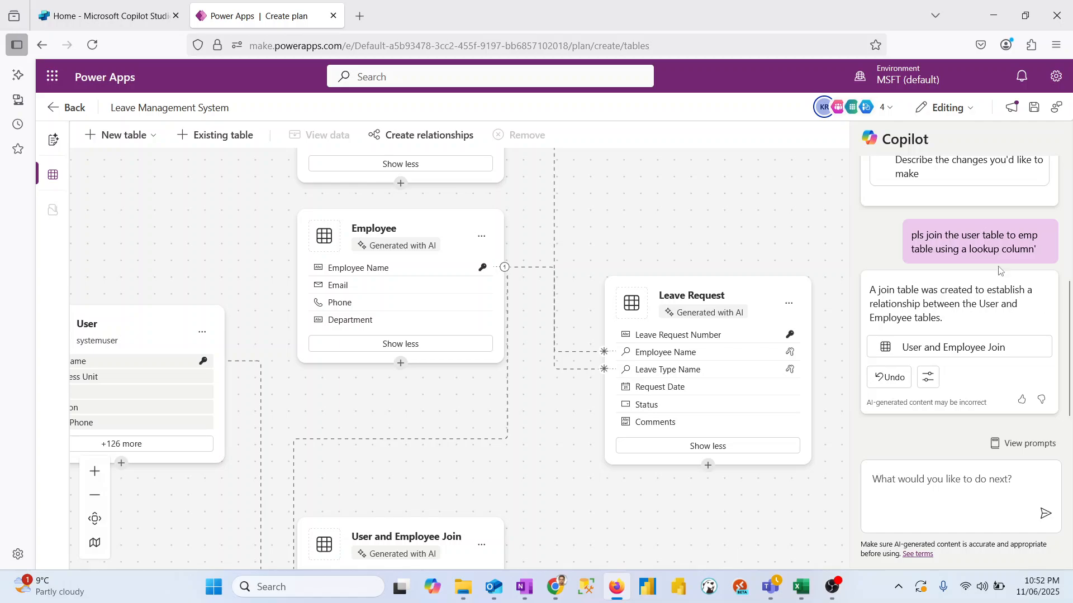
- Save the plan to a new solution named Leave Management System 1 and return to the plan document's Data model section
left_click(1034, 107)
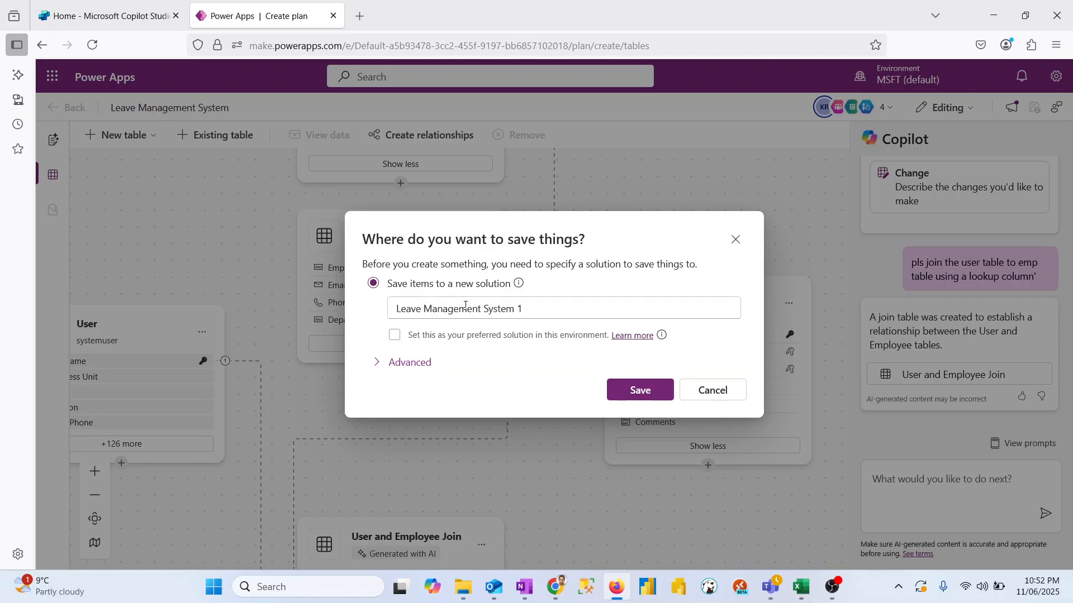
left_click(634, 389)
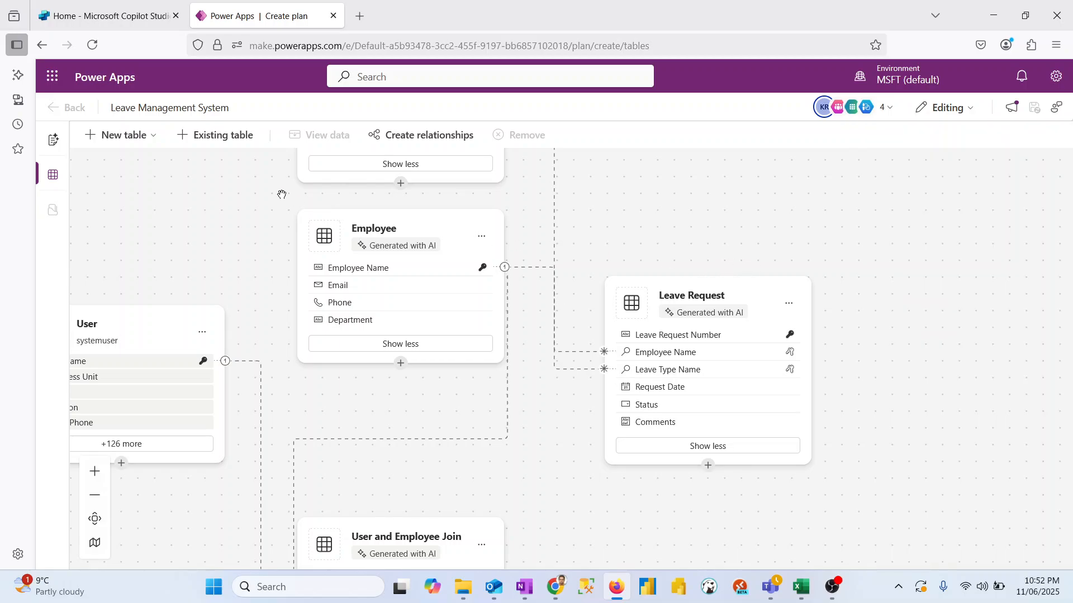
left_click(36, 41)
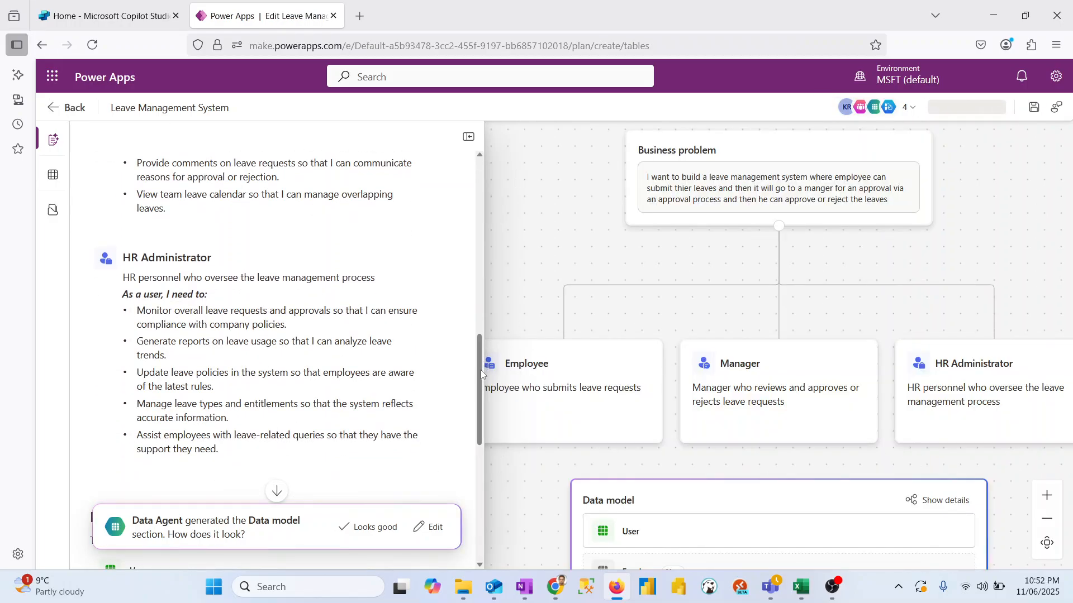
left_click_drag(479, 370, 494, 489)
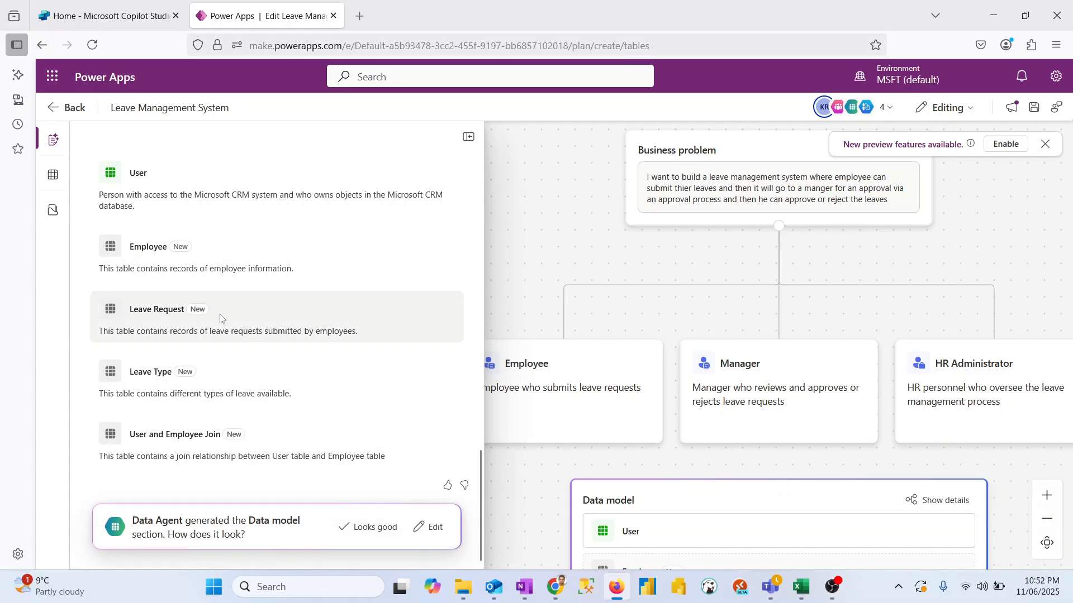
- Approve the generated Data model section and view the list of agents working on the plan
left_click(375, 528)
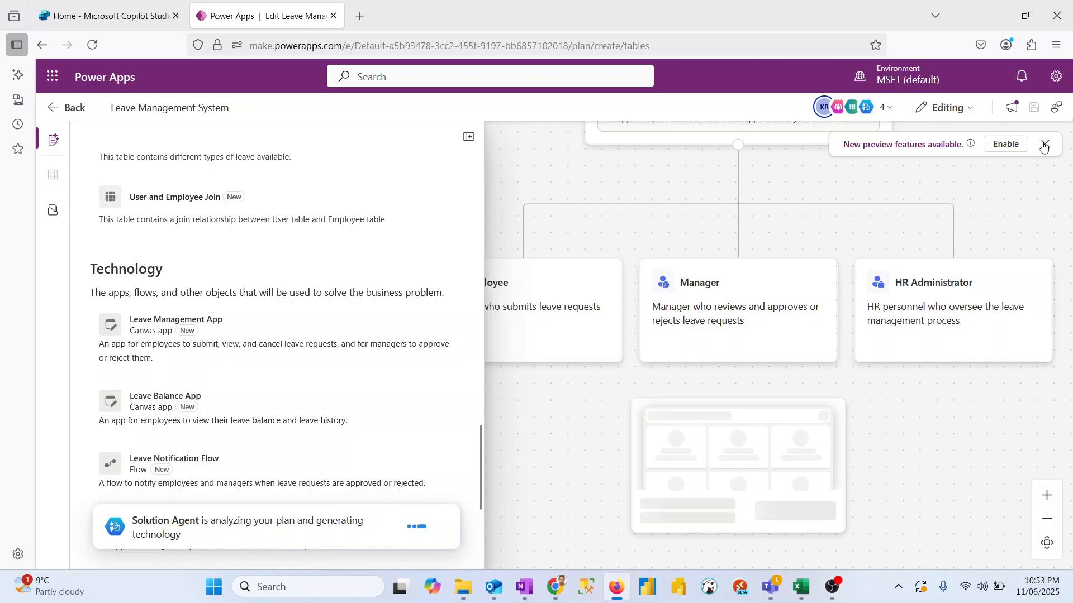
left_click(888, 107)
mouse_move(870, 216)
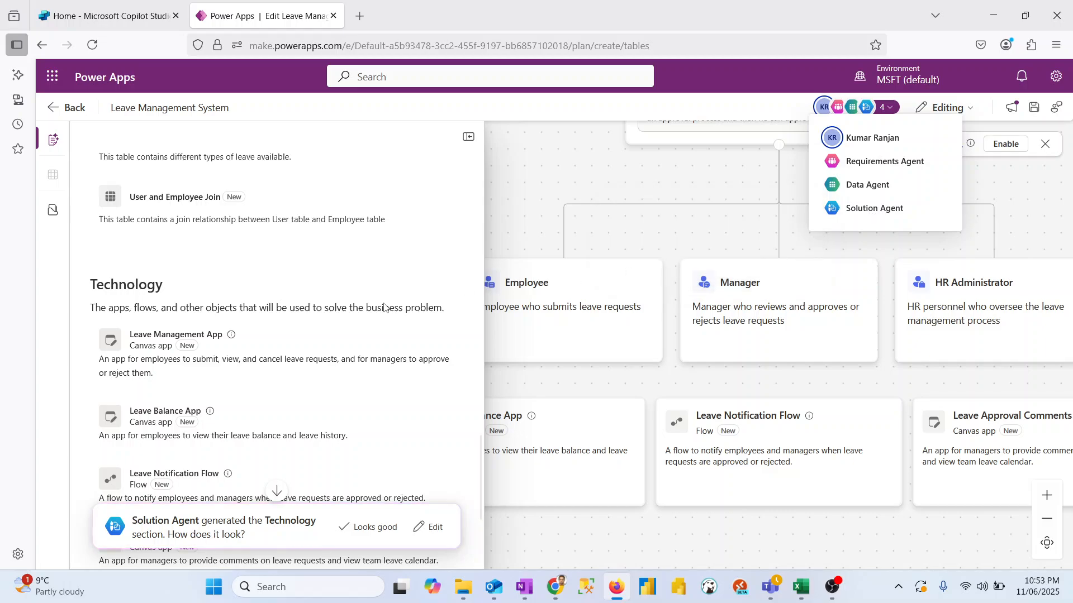
mouse_move(231, 334)
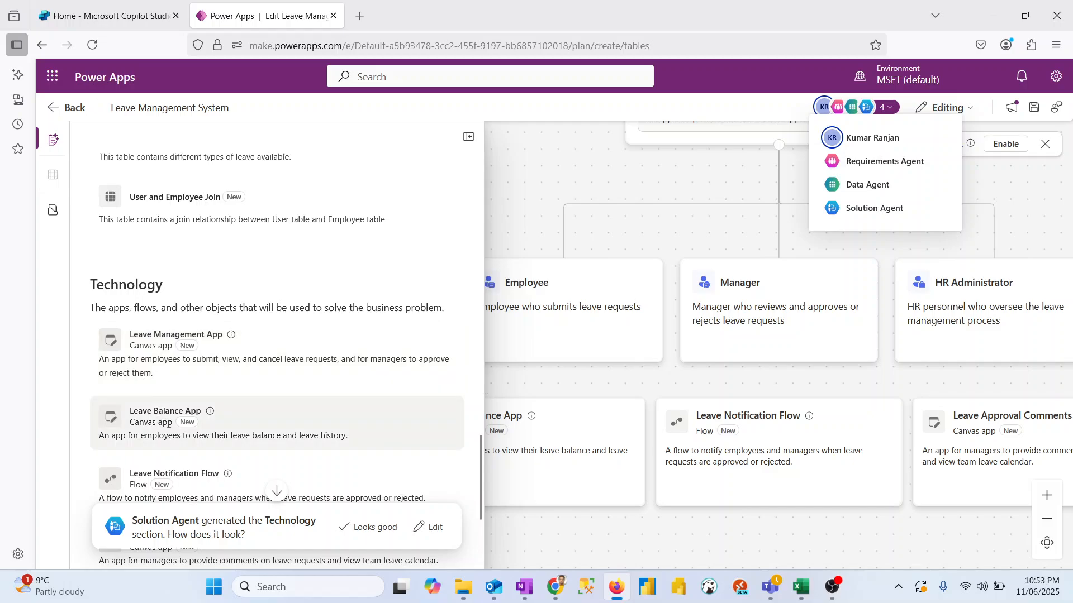
- Approve the generated Technology section and save the plan's tables
left_click(361, 529)
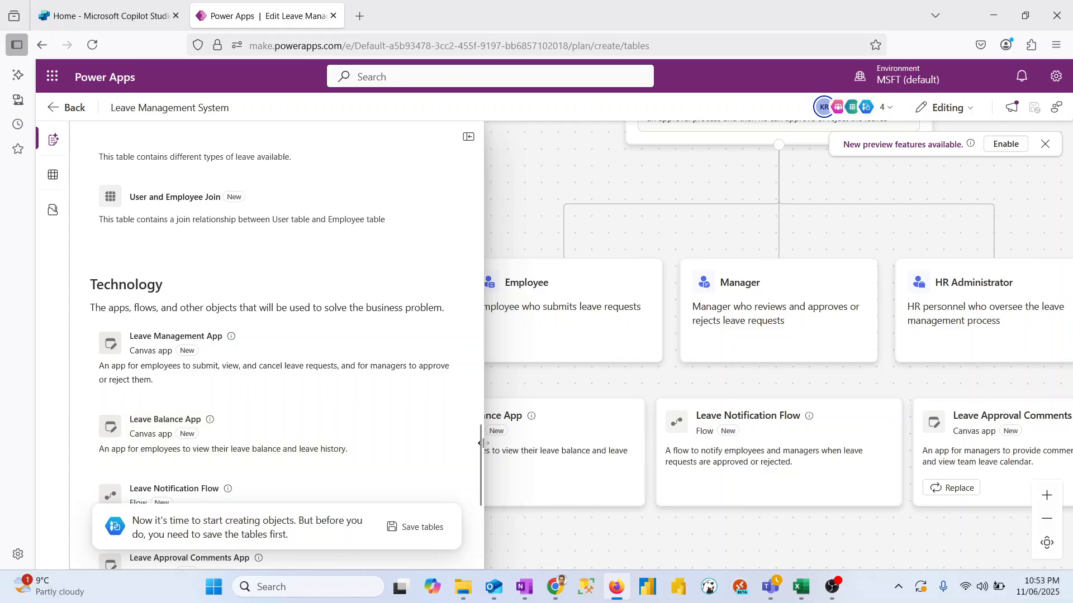
left_click_drag(481, 443, 485, 484)
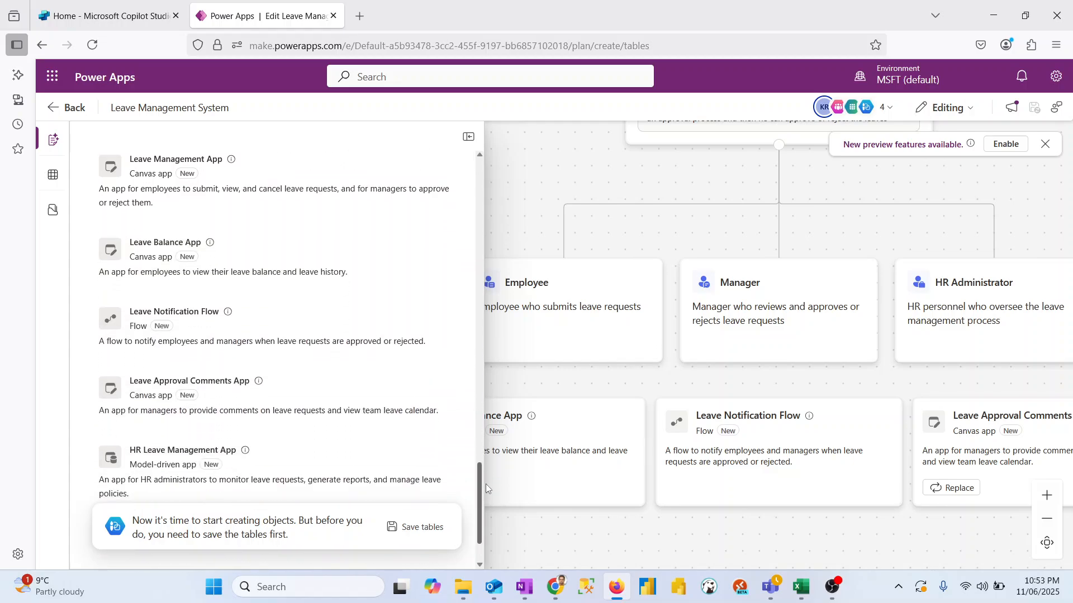
left_click(424, 527)
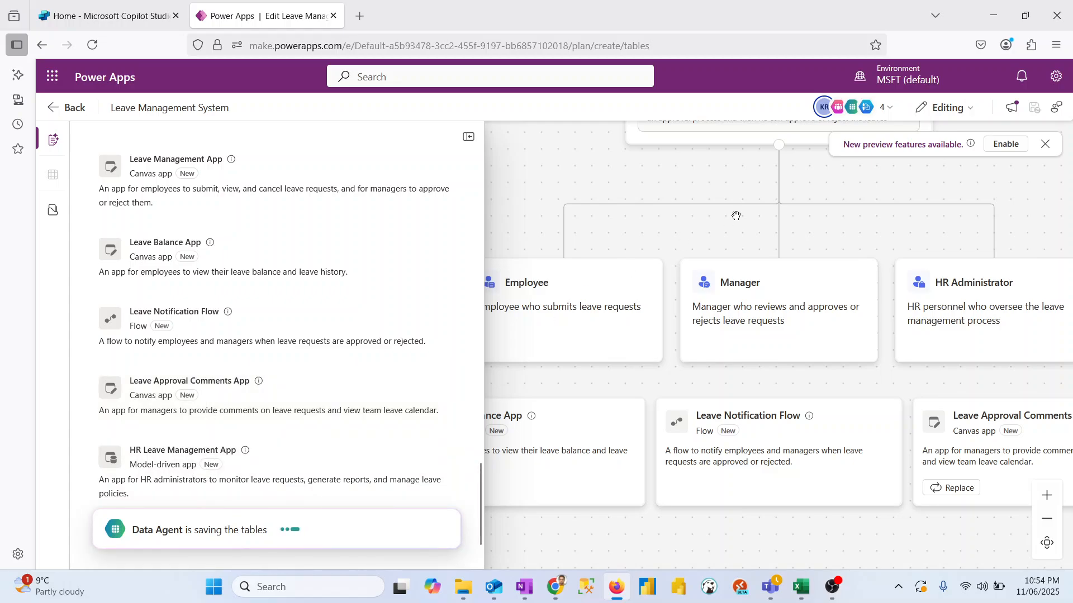
- Create the Leave Management App canvas app from the plan's Technology section and skip the Power Apps Studio welcome dialog
left_click(882, 107)
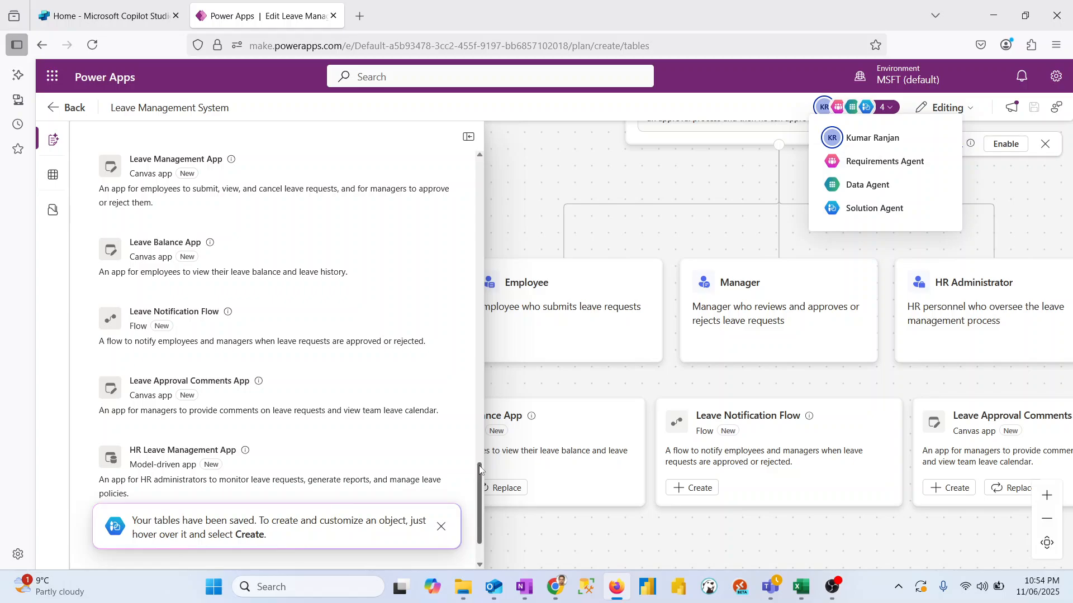
left_click_drag(478, 465, 481, 499)
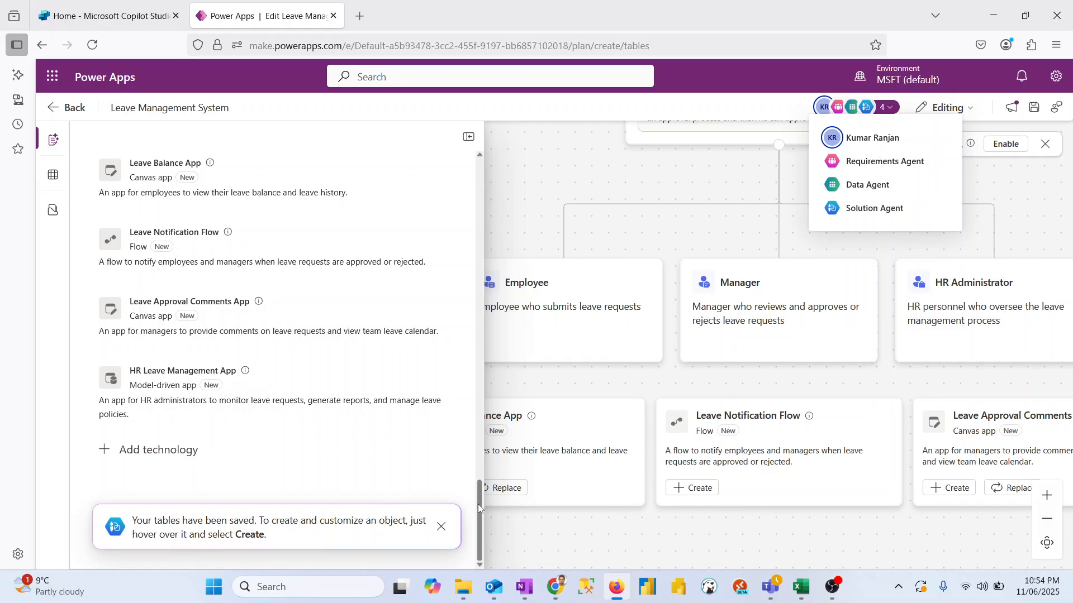
left_click_drag(478, 504, 471, 472)
scroll(471, 472, "up", 2)
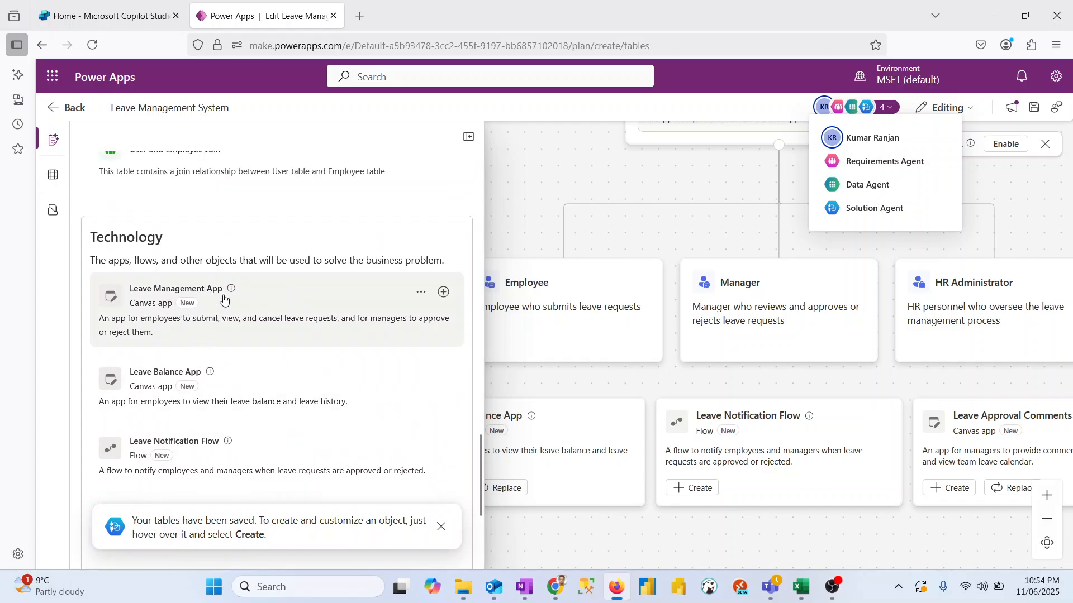
left_click(443, 292)
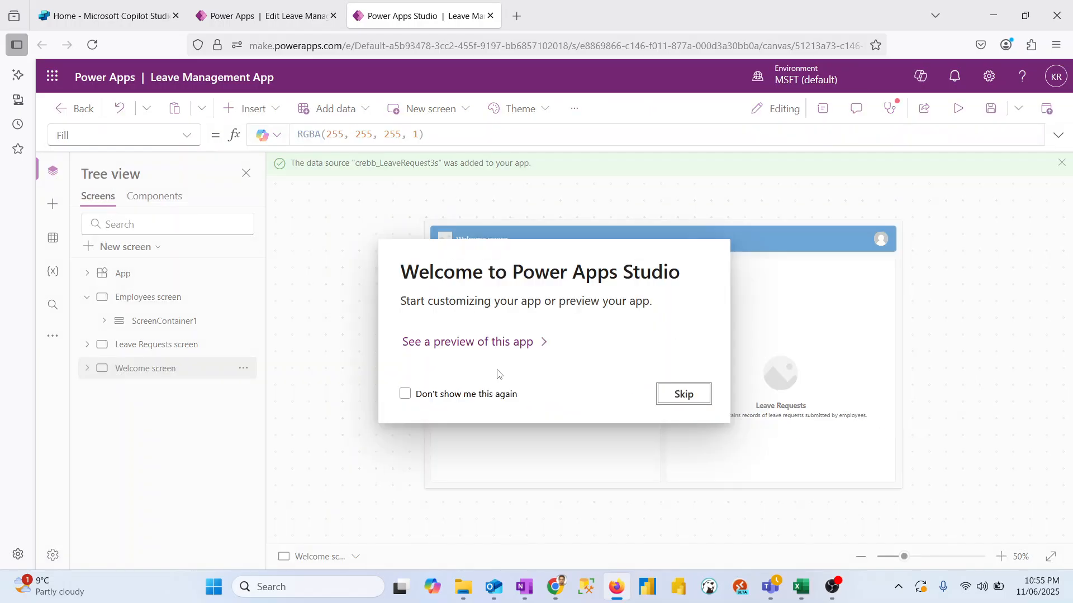
left_click(679, 397)
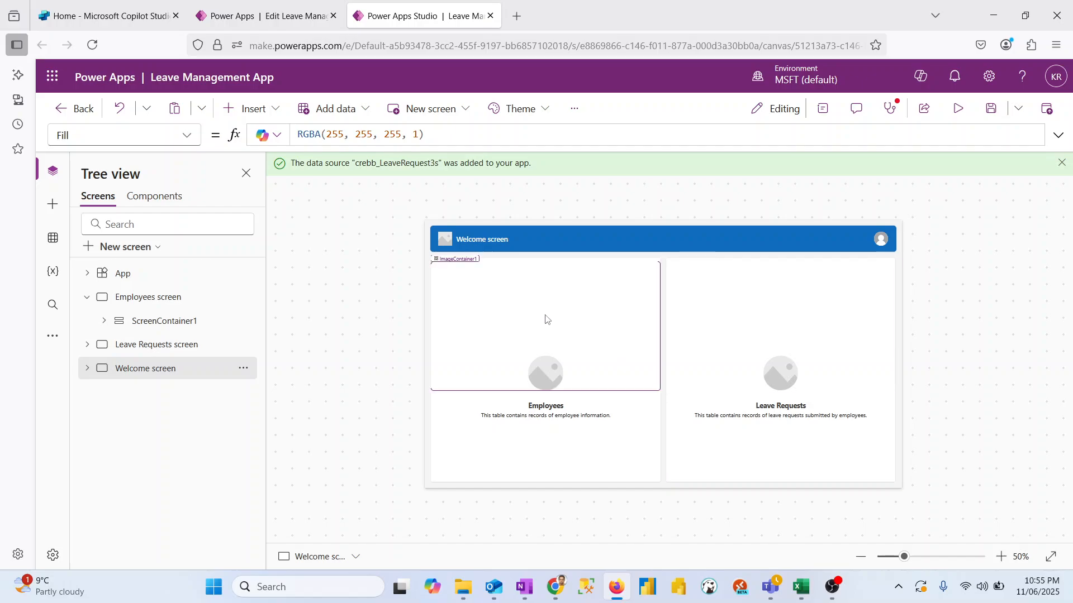
- Preview the Leave Management App and try to save a blank new record on the Employees screen
left_click(957, 110)
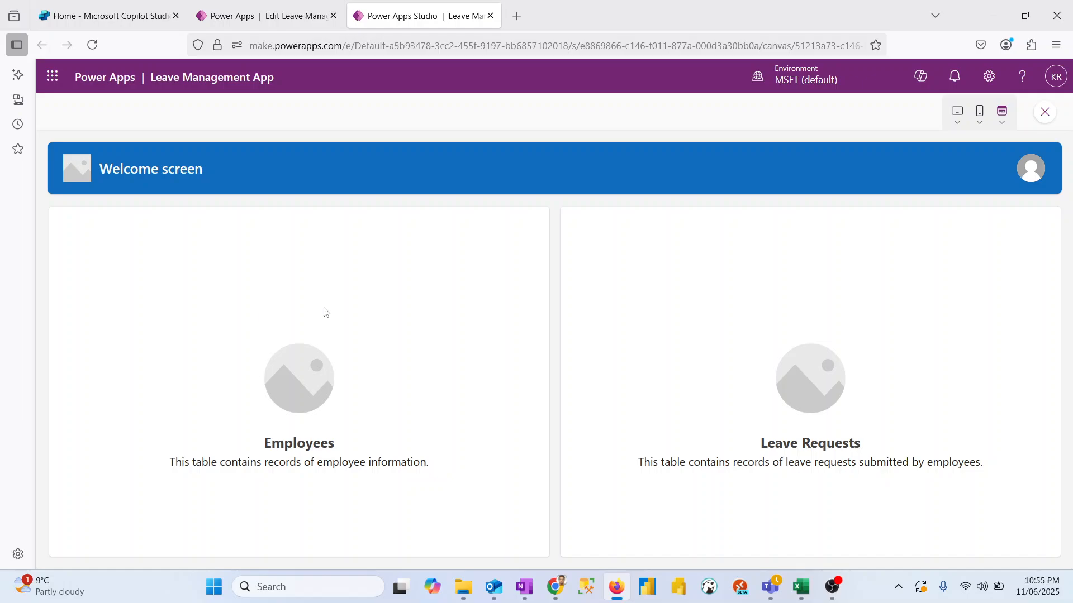
left_click(306, 450)
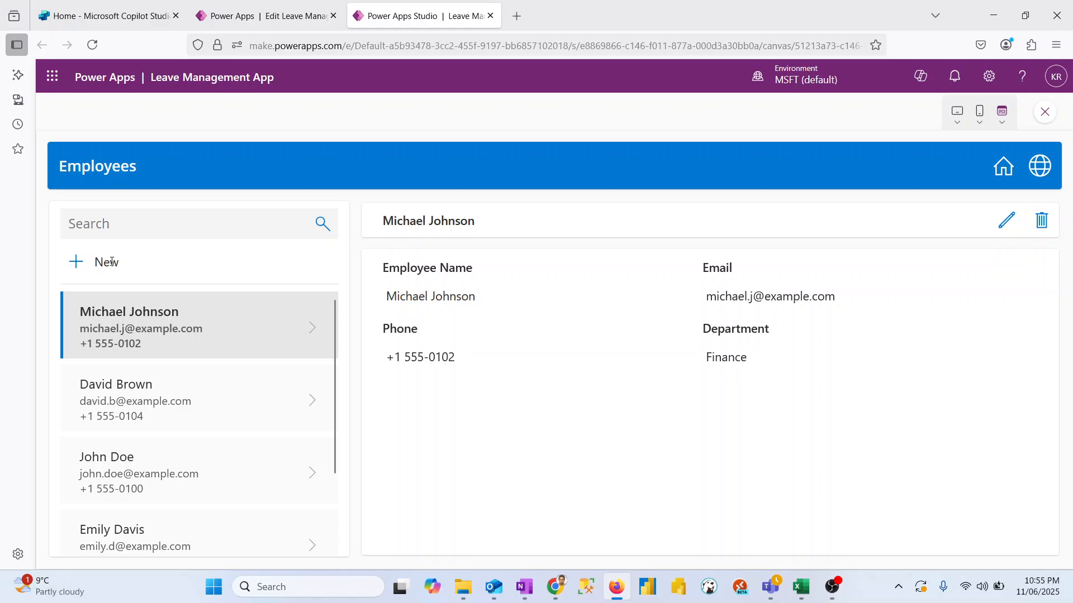
left_click(76, 264)
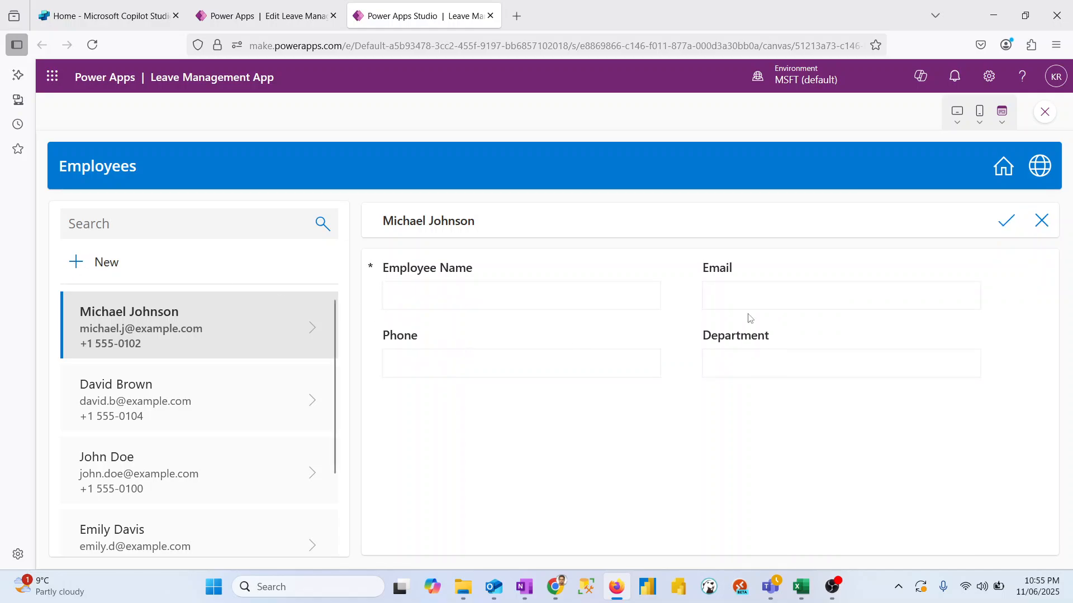
left_click(1006, 222)
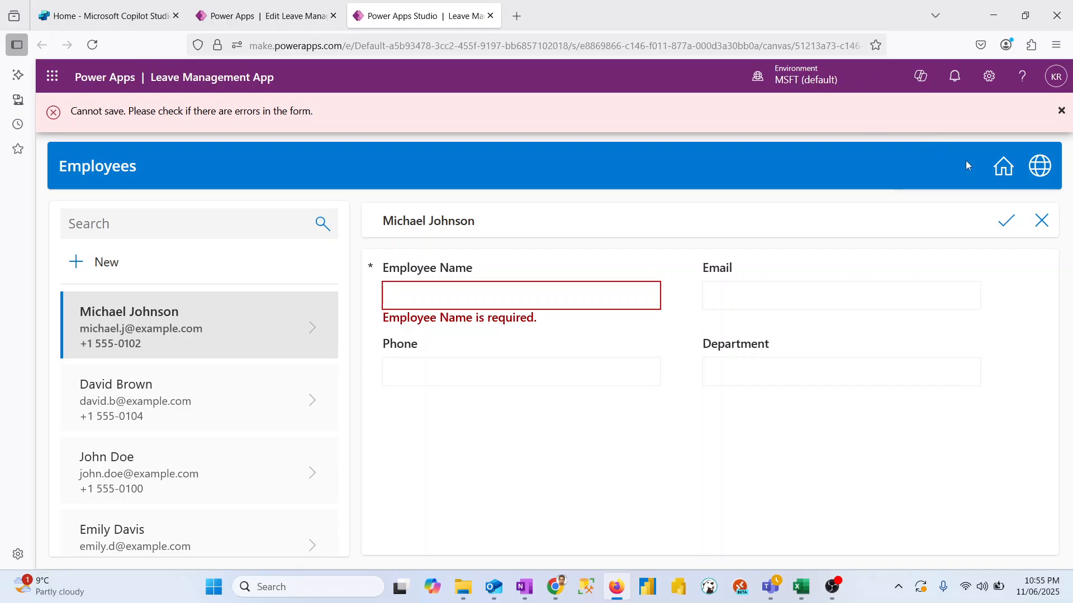
- Return to the preview's Welcome screen and view the Leave Requests screen
left_click(1006, 178)
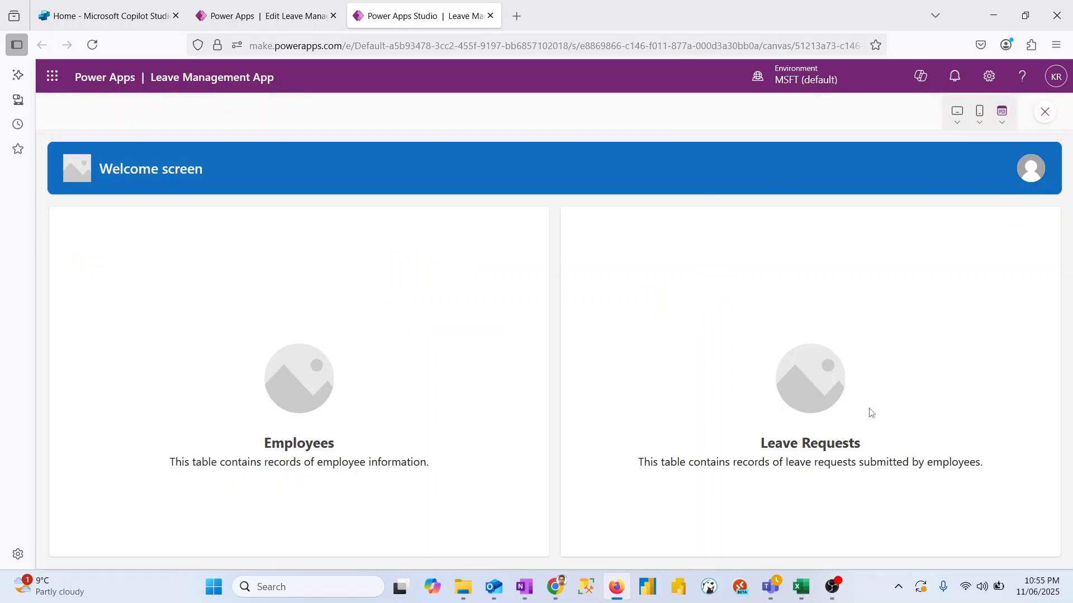
left_click(856, 449)
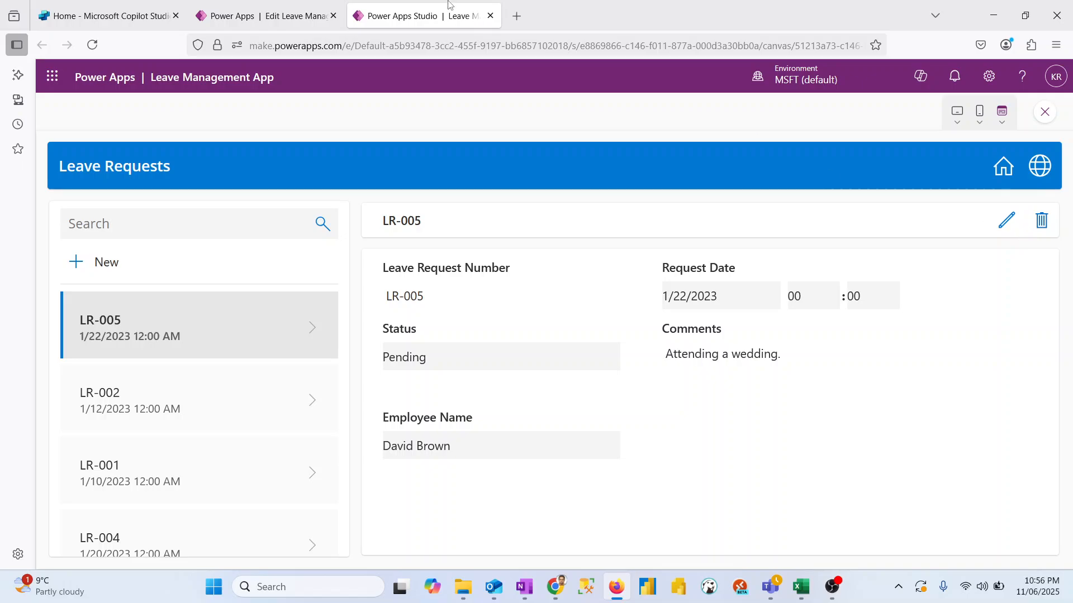
left_click(219, 5)
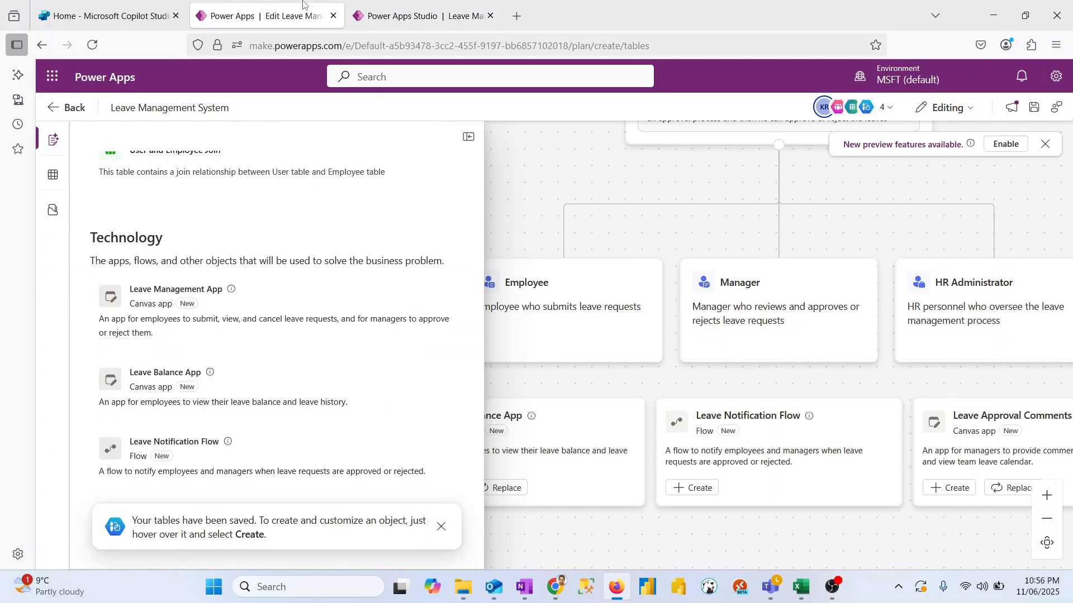
left_click(359, 5)
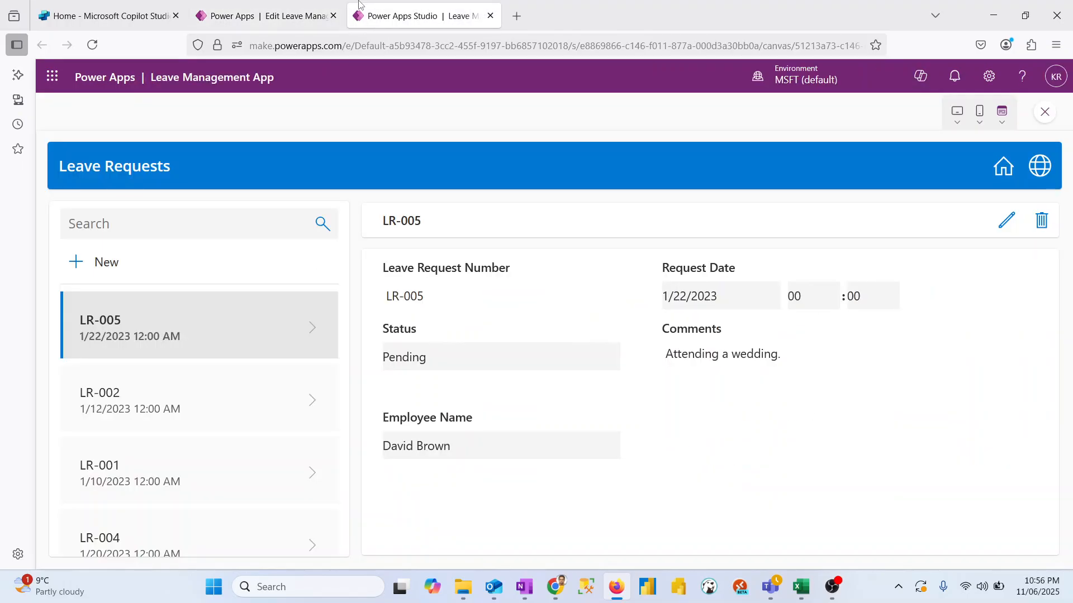
- Create the Leave Notification Flow from the plan, signing in to Power Automate, and review the suggested flow with its description
left_click(283, 3)
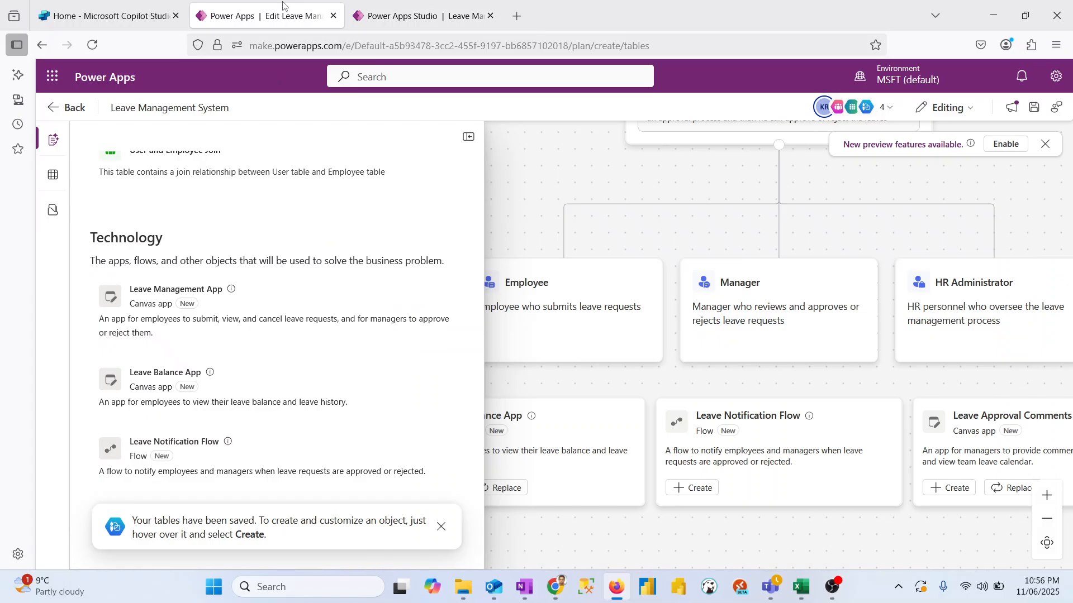
mouse_move(186, 383)
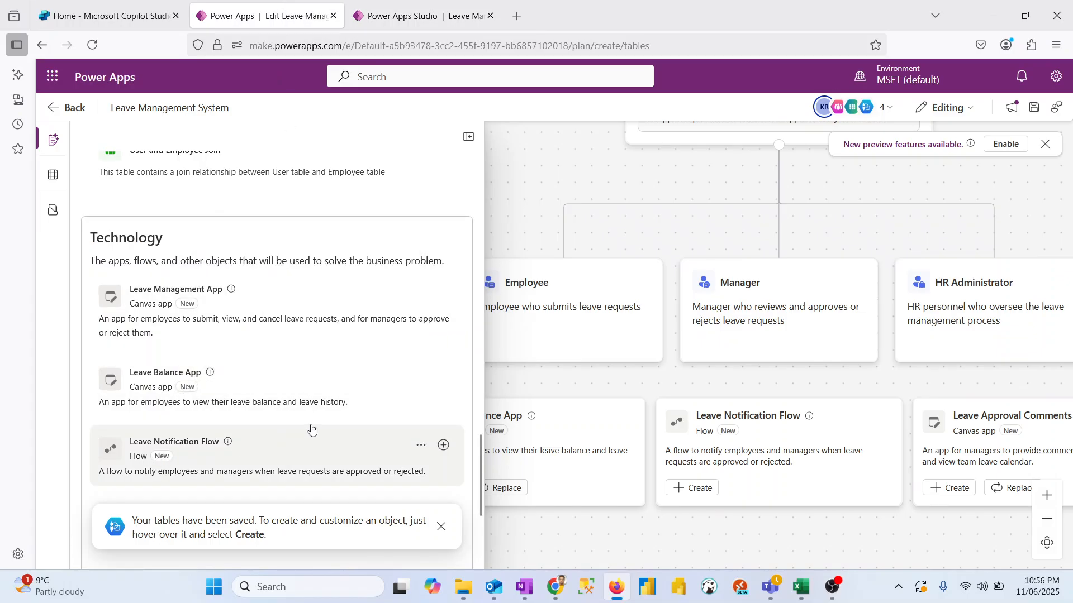
left_click(444, 447)
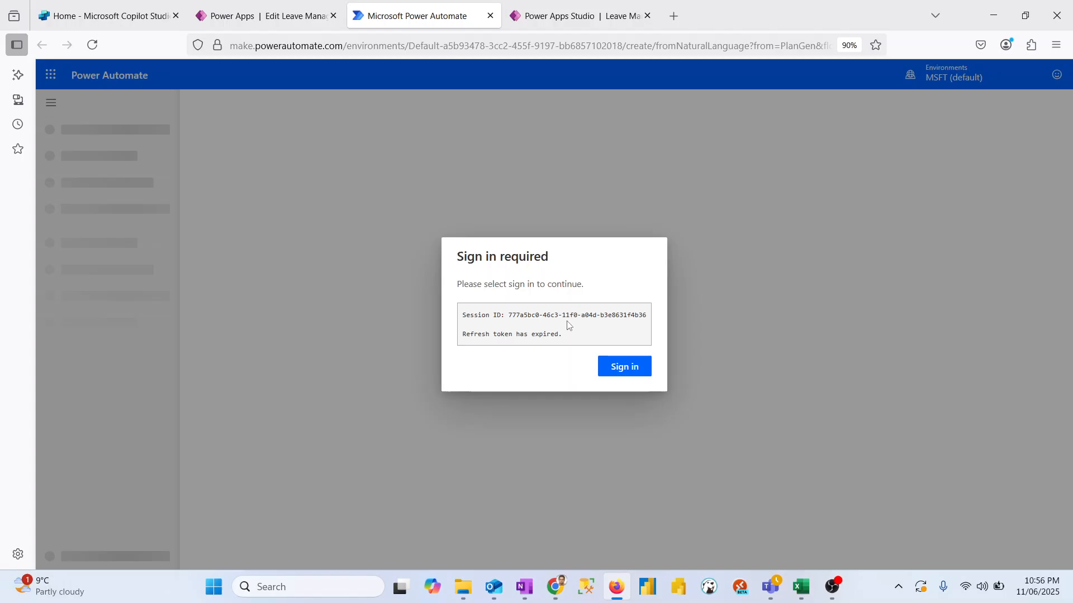
left_click(619, 369)
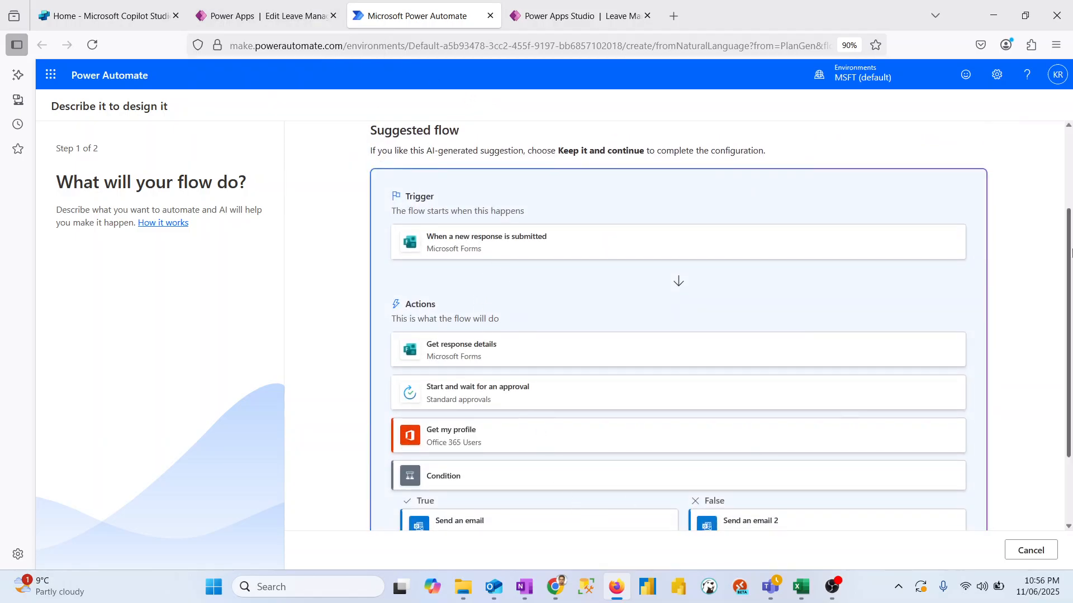
left_click_drag(1070, 210, 1070, 131)
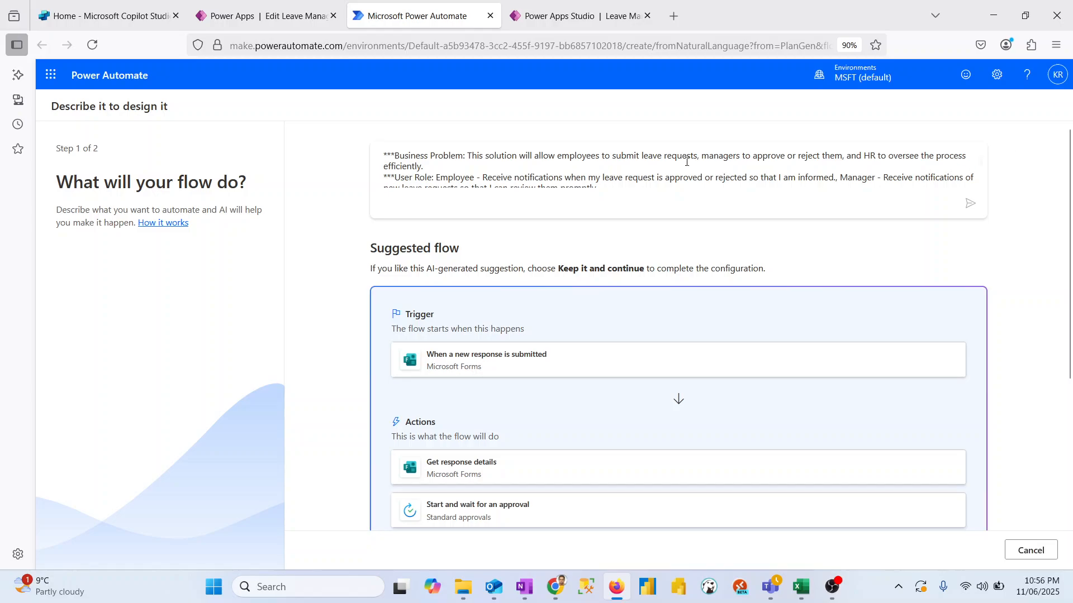
- Switch back to the plan and create the HR Leave Management App model-driven app from the Technology section
left_click(260, 10)
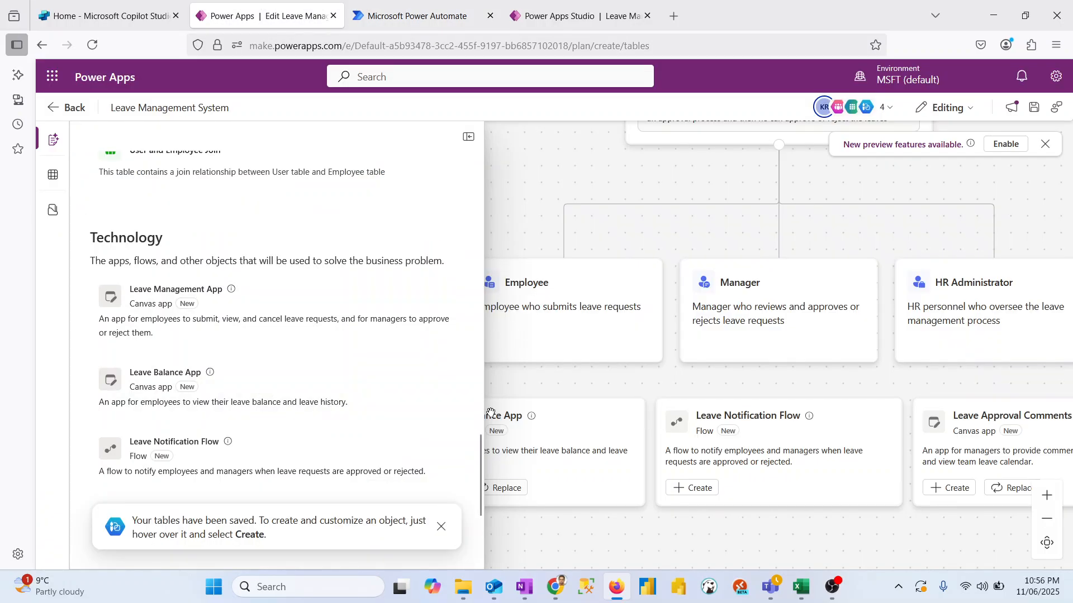
left_click_drag(479, 447, 482, 494)
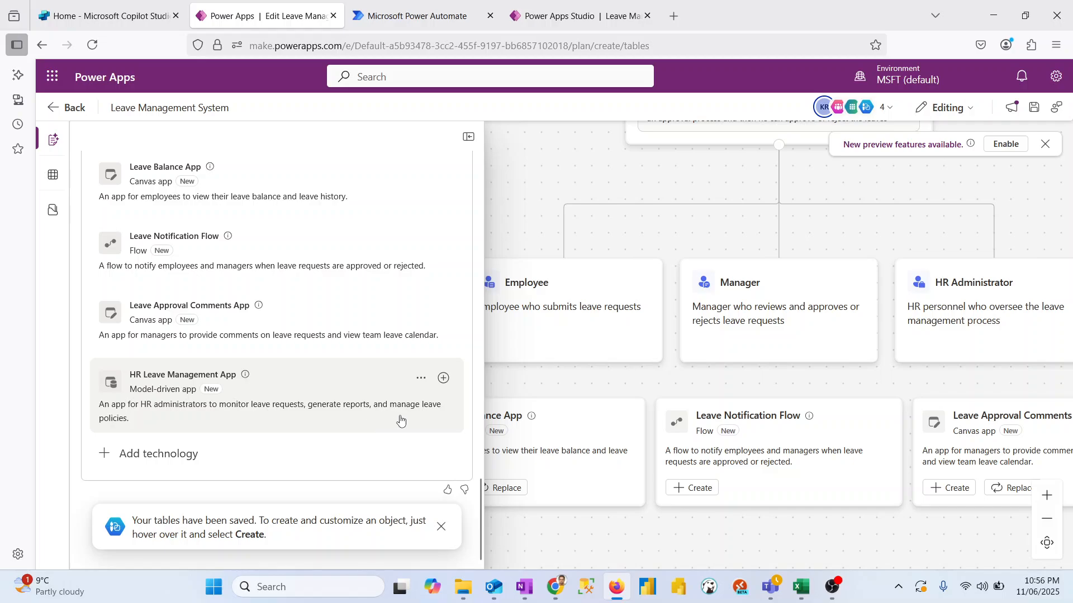
left_click(443, 377)
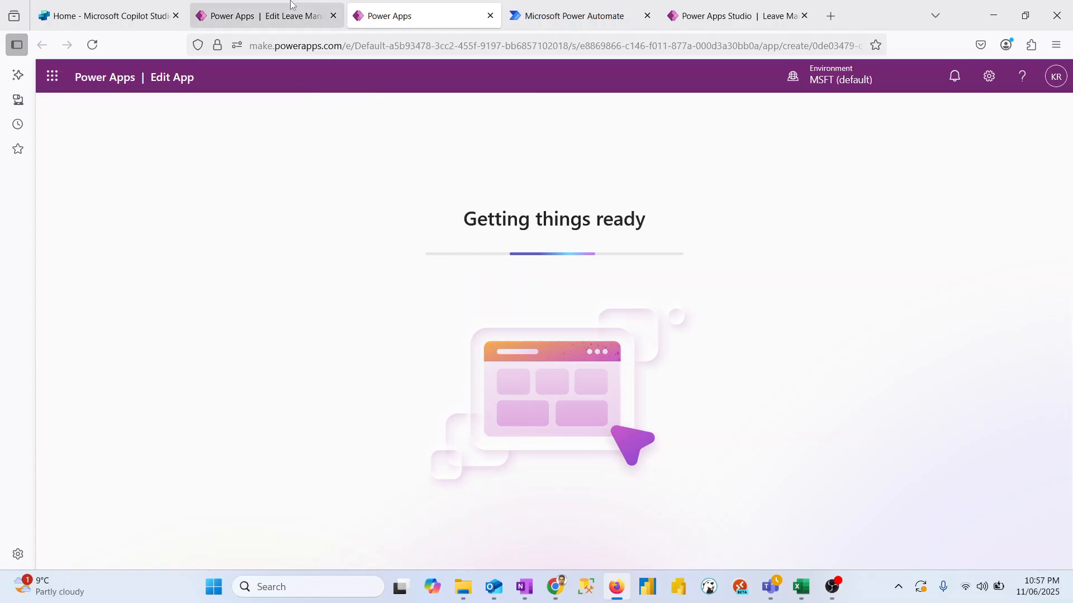
- Return to the plan and look through the existing apps available to add as technology, without adding one
left_click(269, 15)
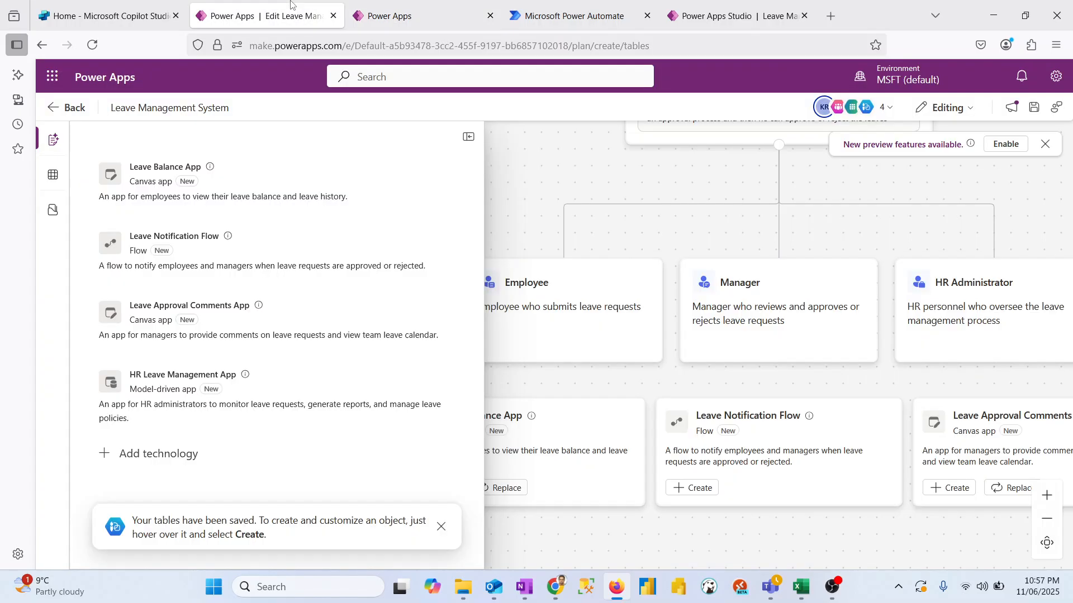
left_click(193, 454)
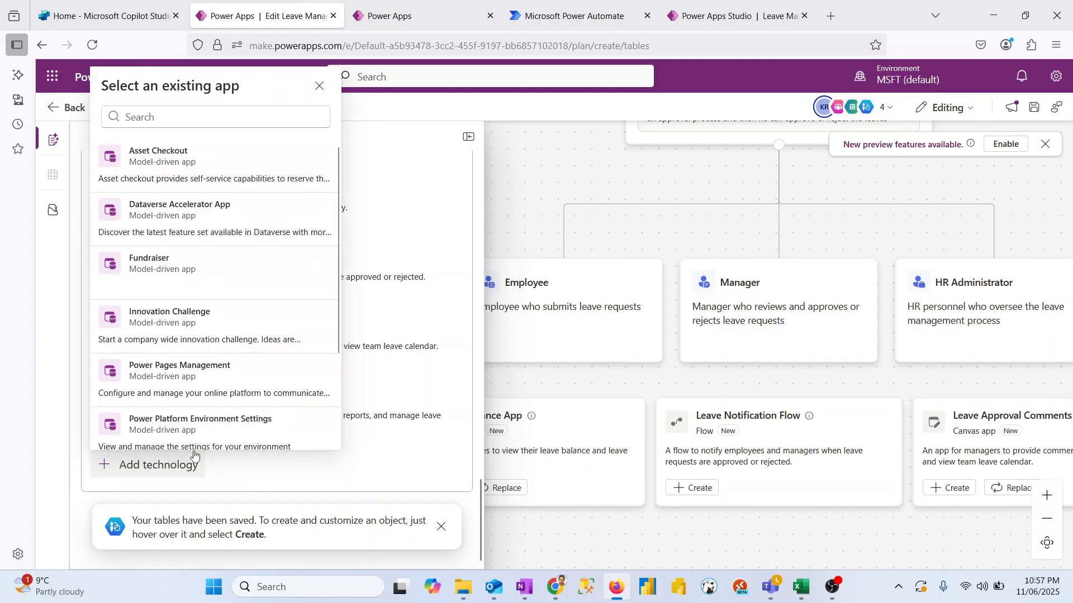
left_click(217, 124)
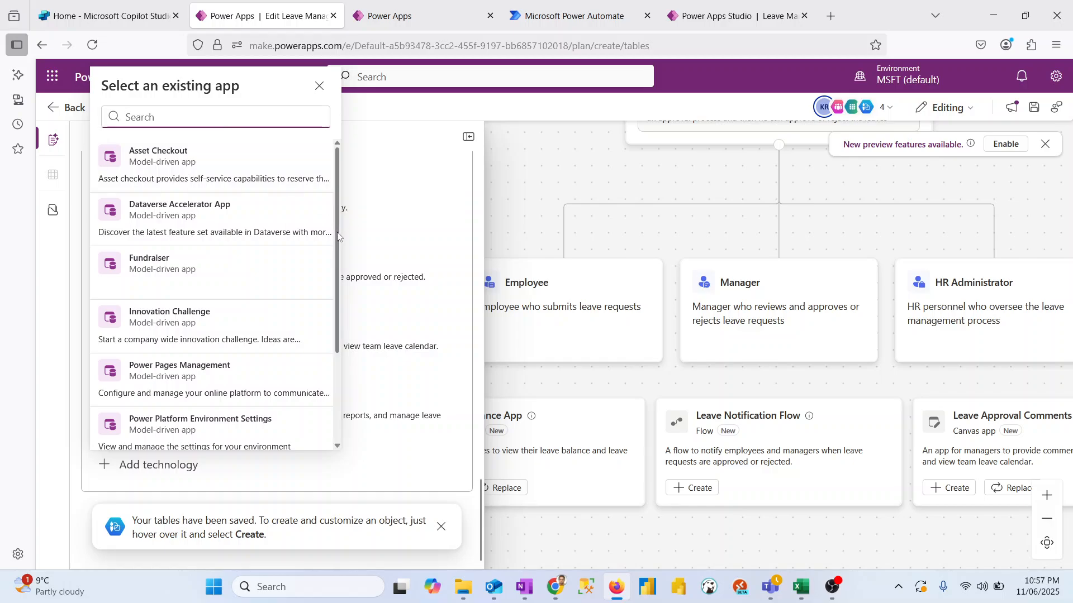
left_click_drag(337, 233, 345, 143)
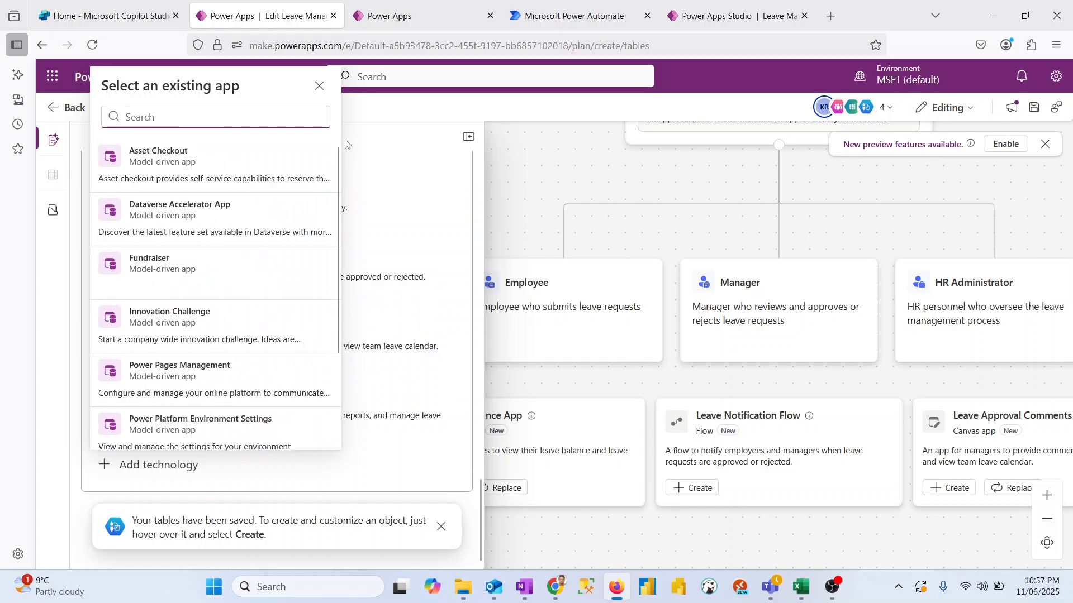
left_click(319, 87)
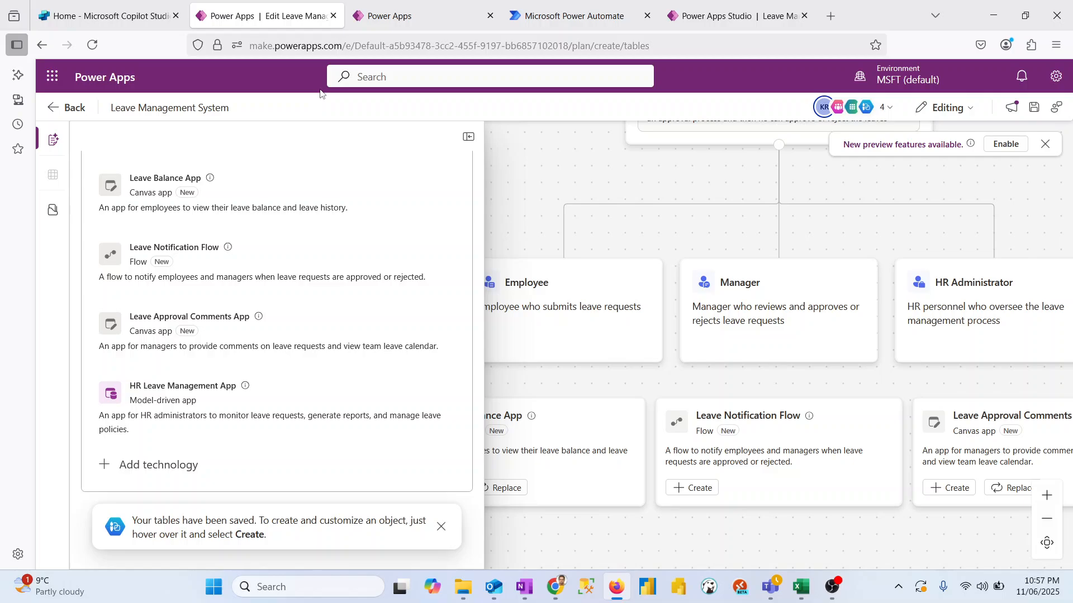